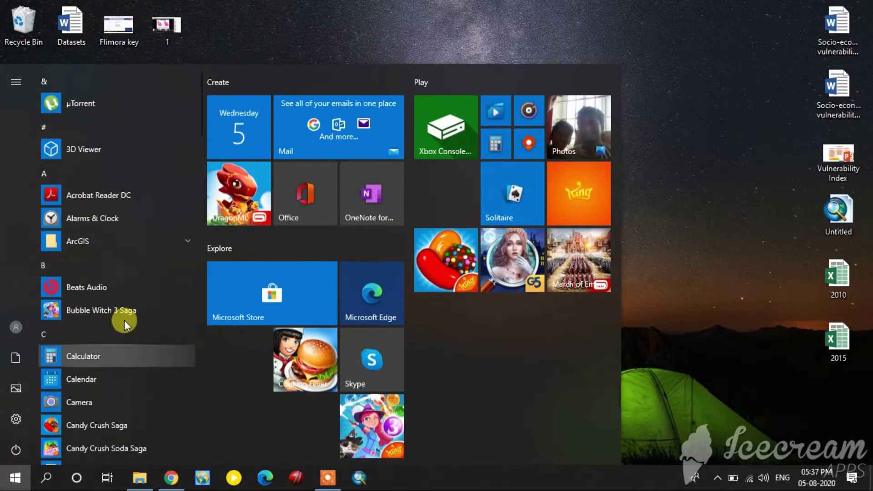
Launch ENVI Classic from the ENVI 5.1 folder in the Windows Start menu
scroll(121, 362, "down", 6)
scroll(122, 363, "down", 2)
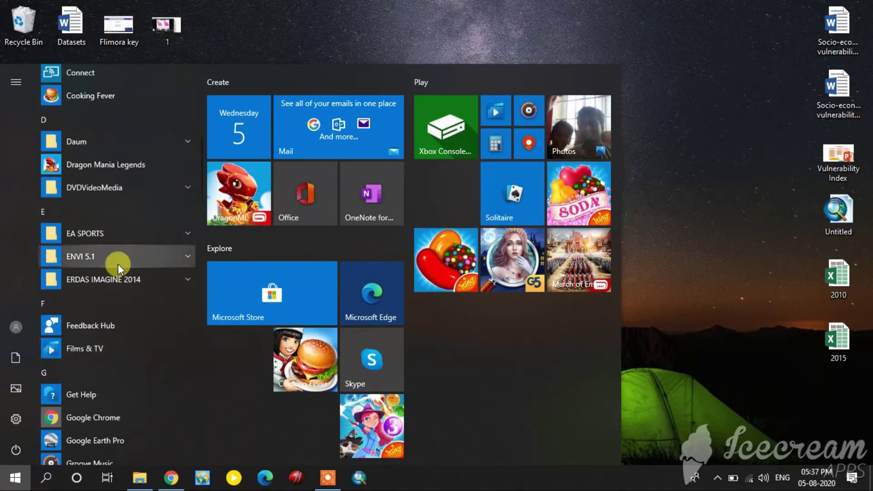
left_click(117, 263)
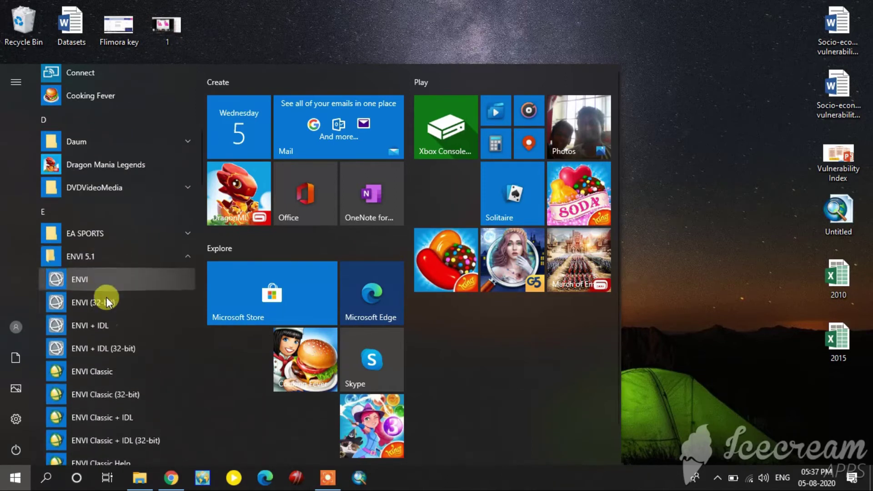
left_click(97, 372)
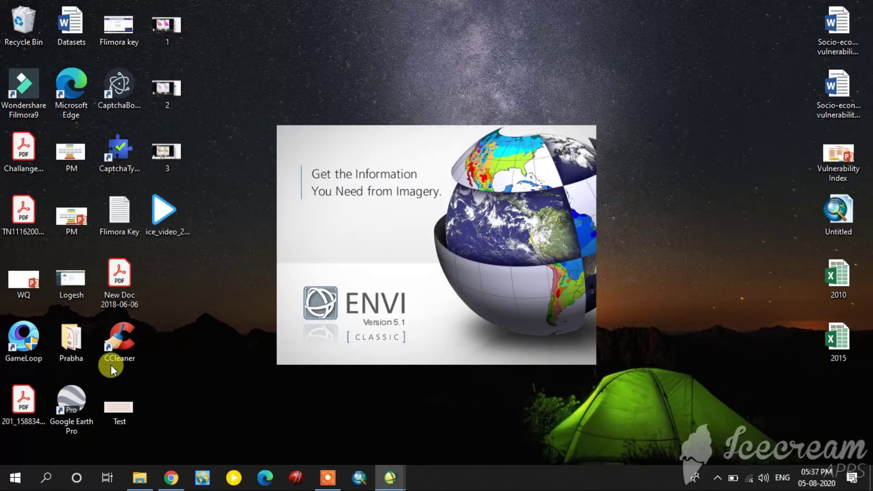
Open the image file FCC2.tif from E:\Analysis via File > Open Image File
left_click(18, 26)
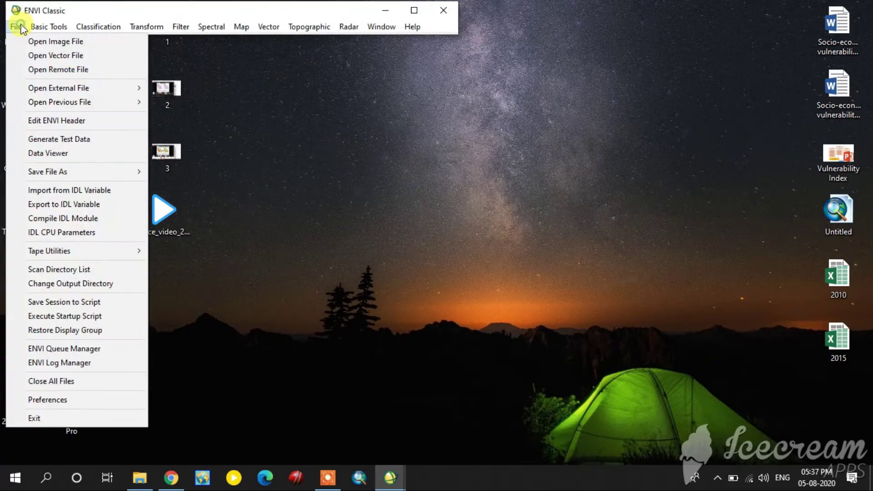
left_click(59, 44)
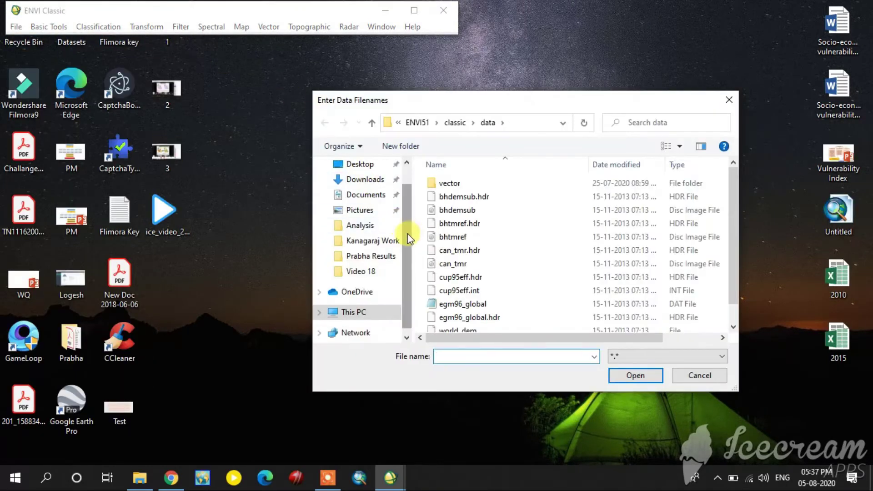
scroll(410, 239, "down", 1)
left_click(381, 293)
scroll(457, 247, "down", 2)
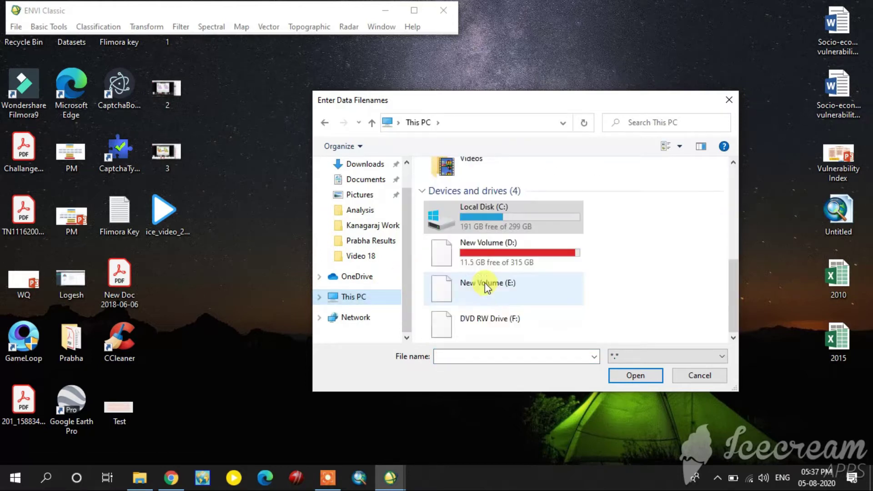
double_click(488, 289)
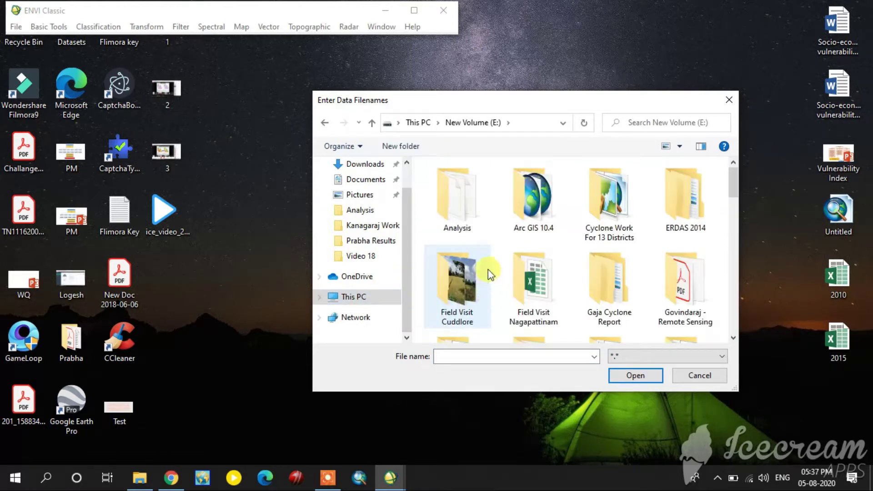
double_click(463, 216)
scroll(464, 227, "down", 4)
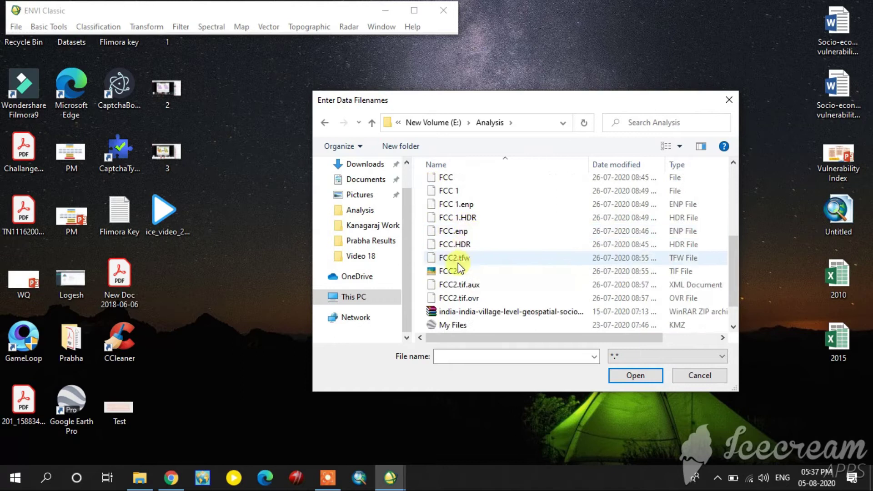
left_click(458, 269)
left_click(632, 375)
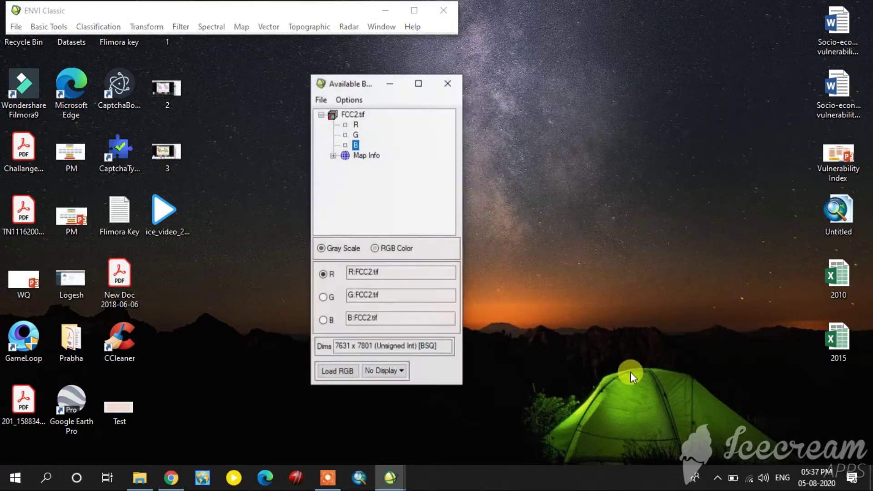
Load FCC2.tif as an RGB colour composite in Display #1 and pan around the scene
left_click(353, 114)
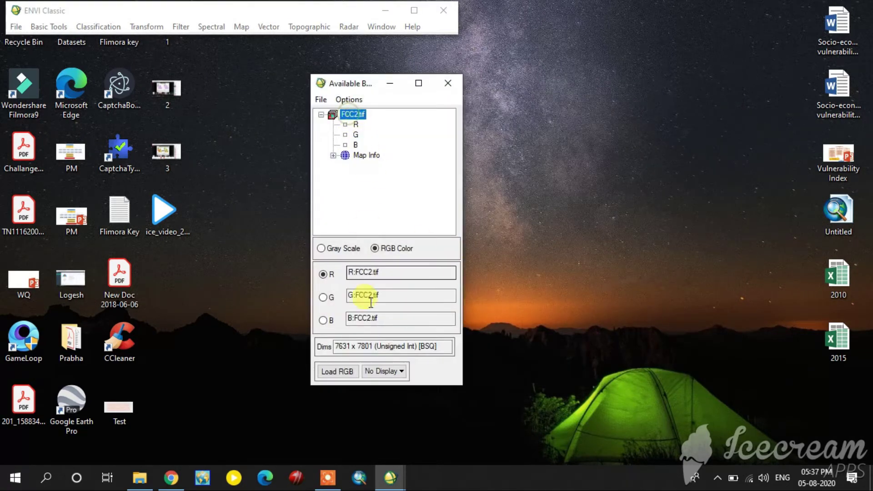
left_click(355, 369)
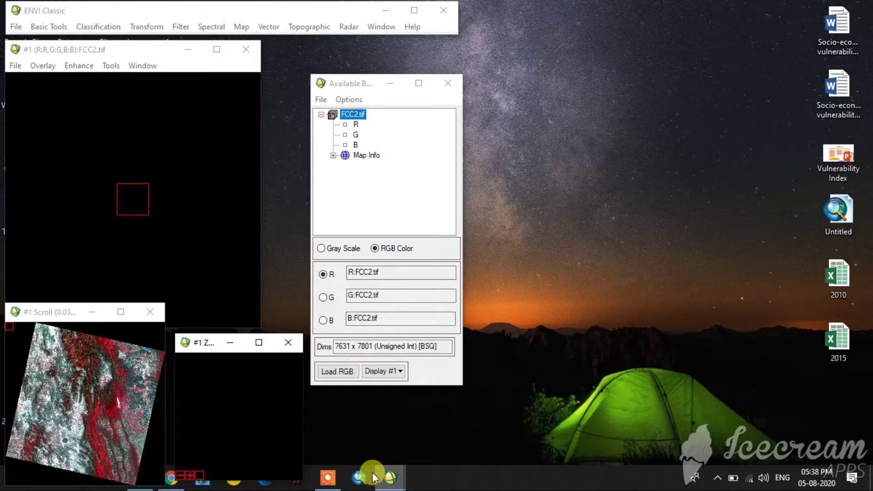
left_click(109, 380)
mouse_move(104, 376)
left_mouse_down()
mouse_move(97, 395)
mouse_move(73, 379)
mouse_move(73, 356)
mouse_move(88, 354)
mouse_move(99, 367)
left_mouse_up()
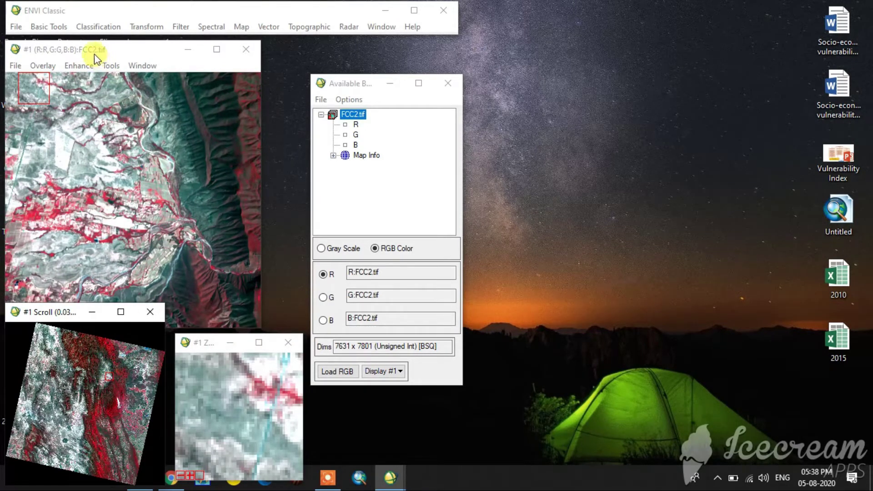
left_click(99, 26)
Look through the Classification menu, close it, and open the Basic Tools menu
mouse_move(109, 40)
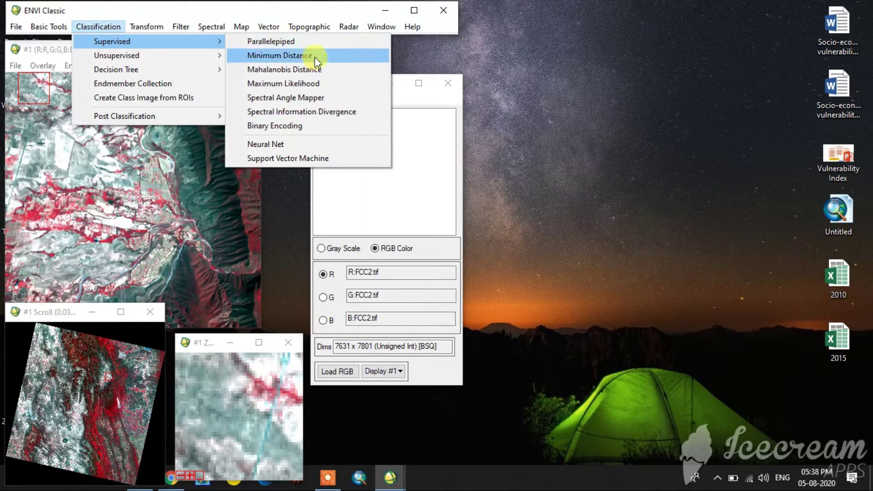
mouse_move(149, 57)
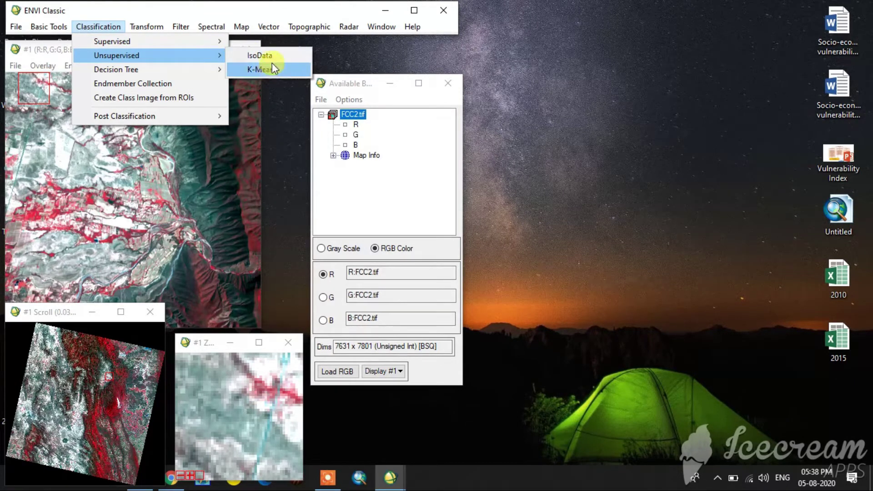
left_click(379, 52)
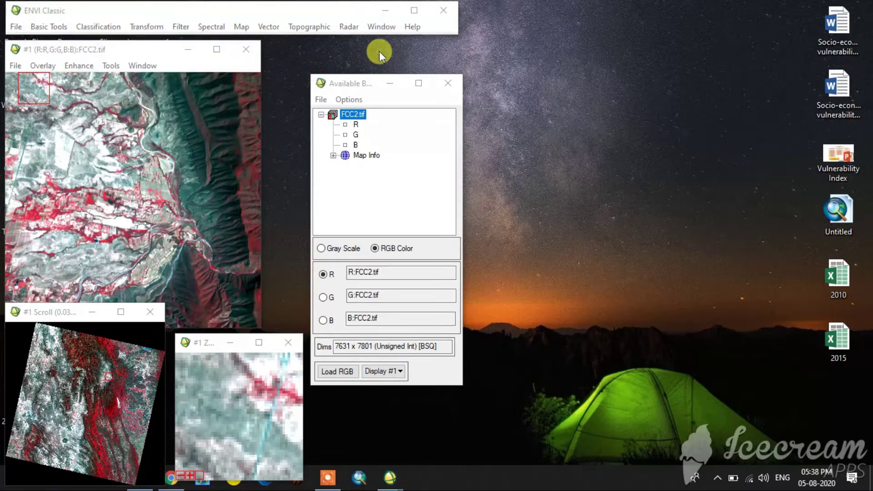
left_click(53, 30)
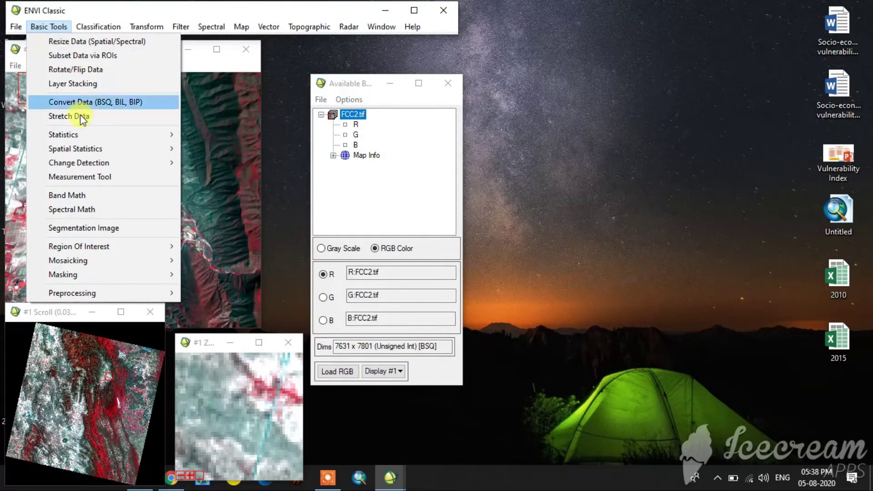
Open the ROI Tool, move it aside, and set regions to be drawn in the Zoom window
mouse_move(85, 246)
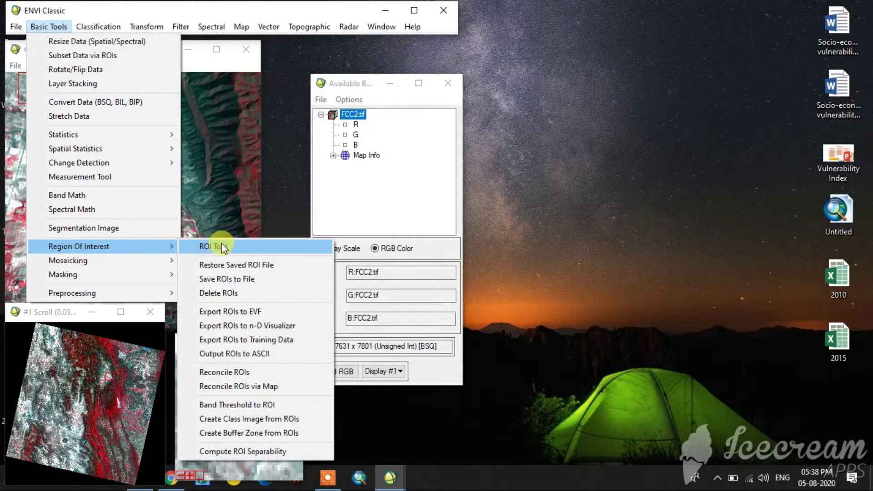
left_click(238, 248)
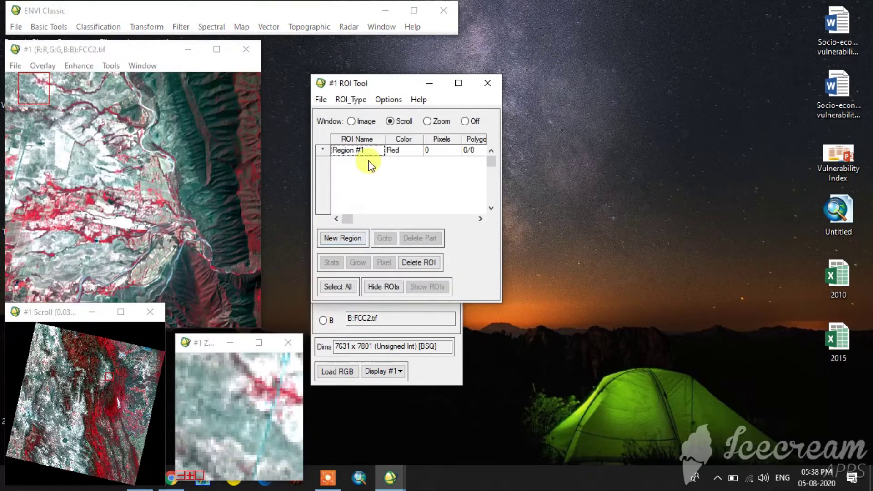
left_click_drag(387, 86, 592, 67)
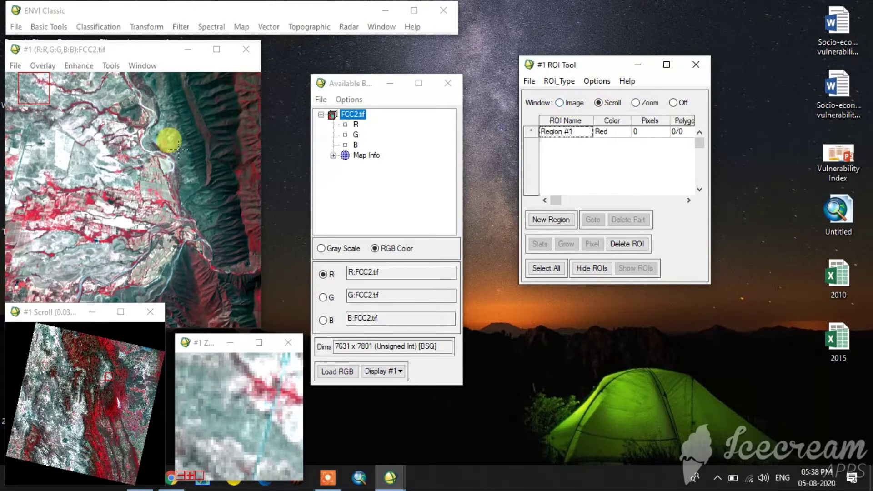
mouse_move(105, 378)
left_mouse_down()
mouse_move(110, 390)
mouse_move(75, 403)
mouse_move(70, 373)
mouse_move(88, 361)
mouse_move(104, 378)
left_mouse_up()
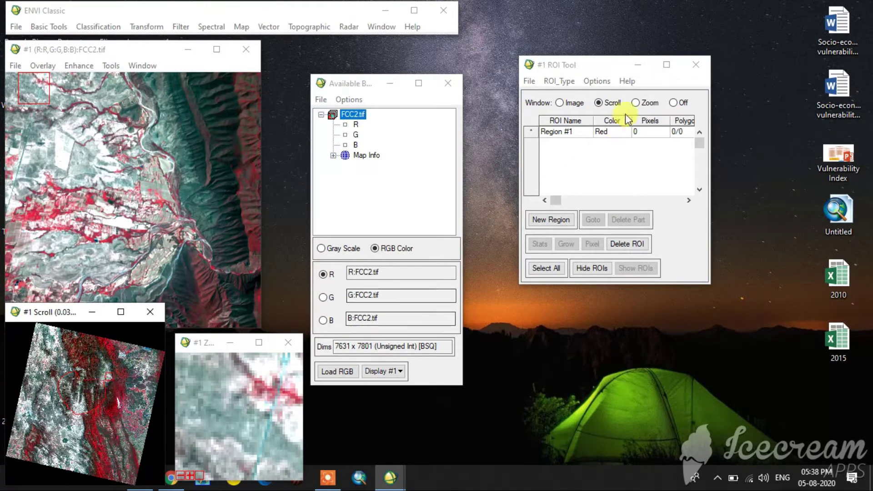
left_click(635, 102)
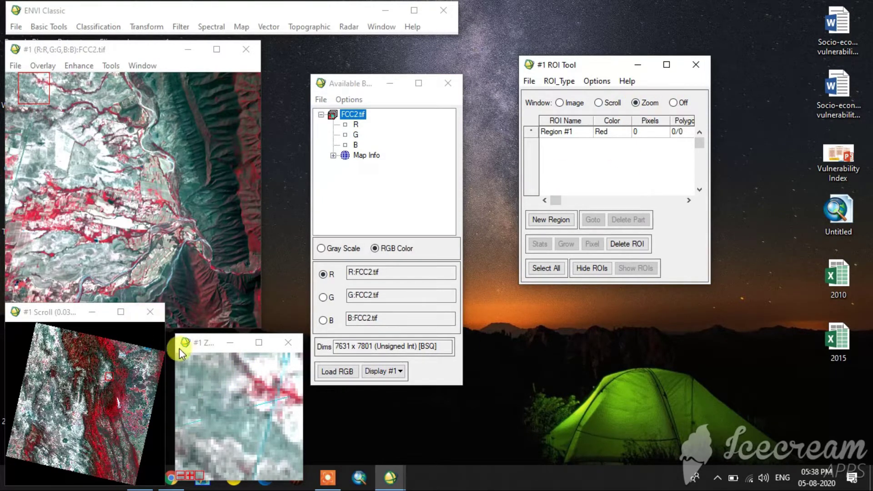
Draw the first red polygon over a reddish hill area for Region #1
left_click(88, 401)
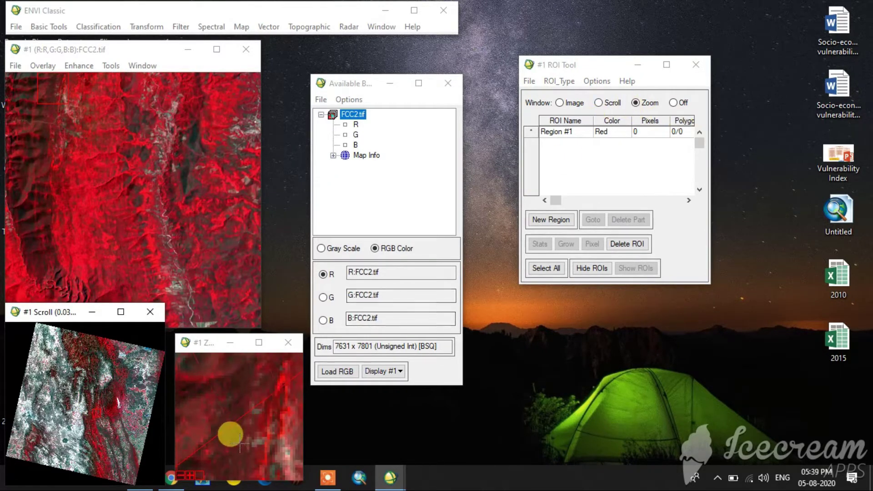
left_click(219, 395)
left_click(631, 221)
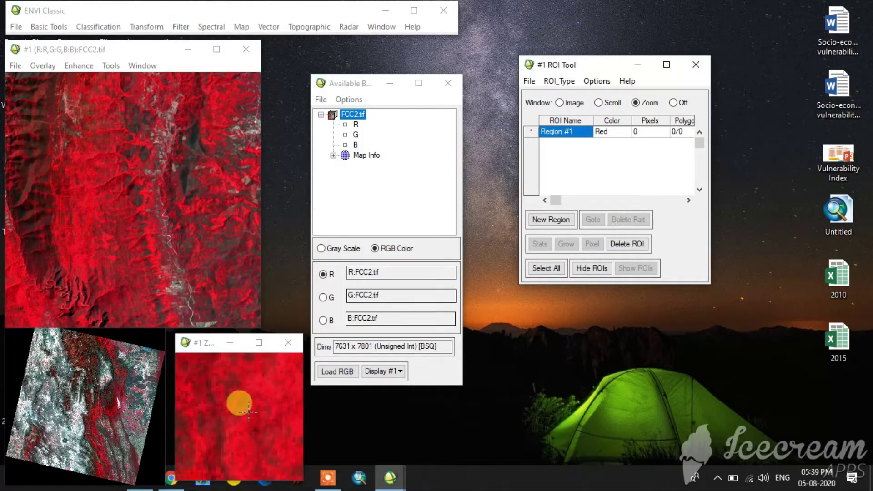
left_click(278, 394)
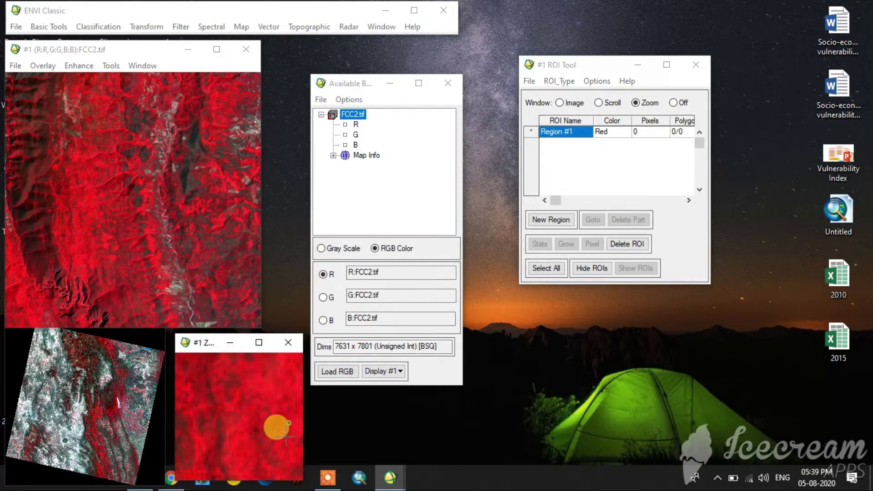
left_click(203, 450)
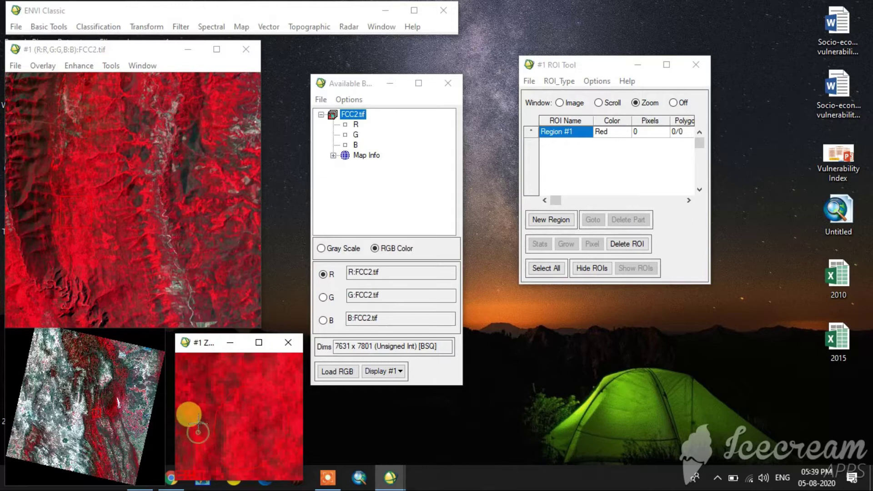
right_click(199, 422)
right_click(192, 413)
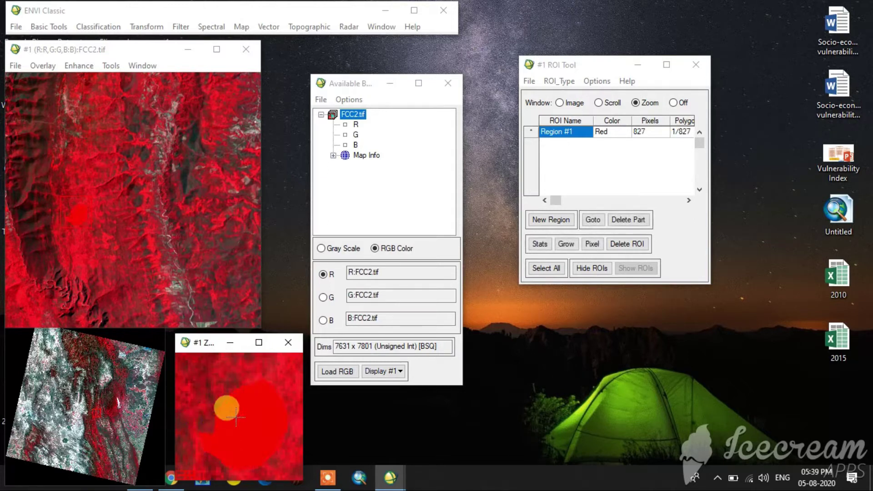
Outline a second hill polygon, giving Region #1 1,459 pixels, and start renaming it
left_click(111, 381)
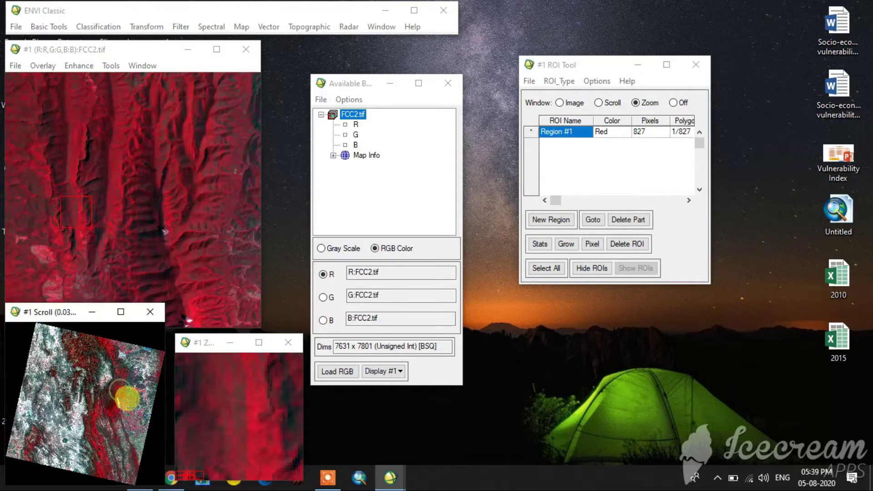
left_click(216, 404)
mouse_move(222, 388)
left_mouse_down()
mouse_move(273, 381)
mouse_move(279, 393)
mouse_move(271, 451)
mouse_move(257, 460)
mouse_move(212, 448)
left_mouse_up()
right_click(212, 447)
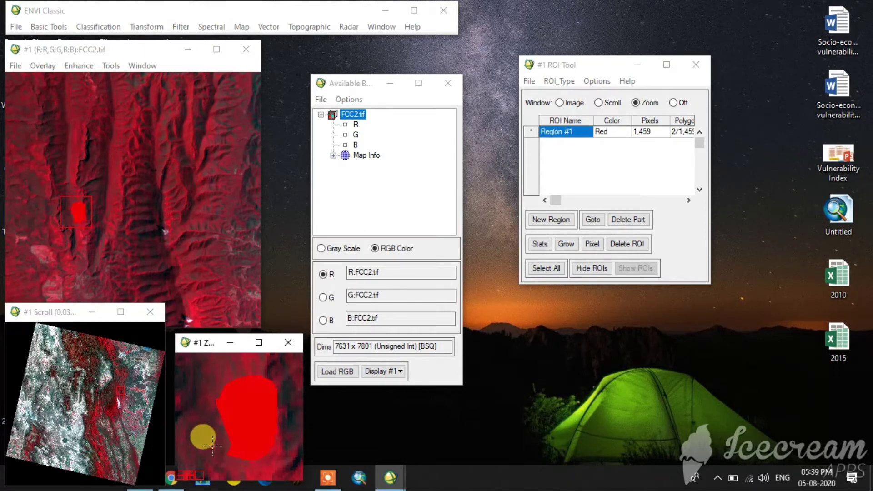
double_click(561, 134)
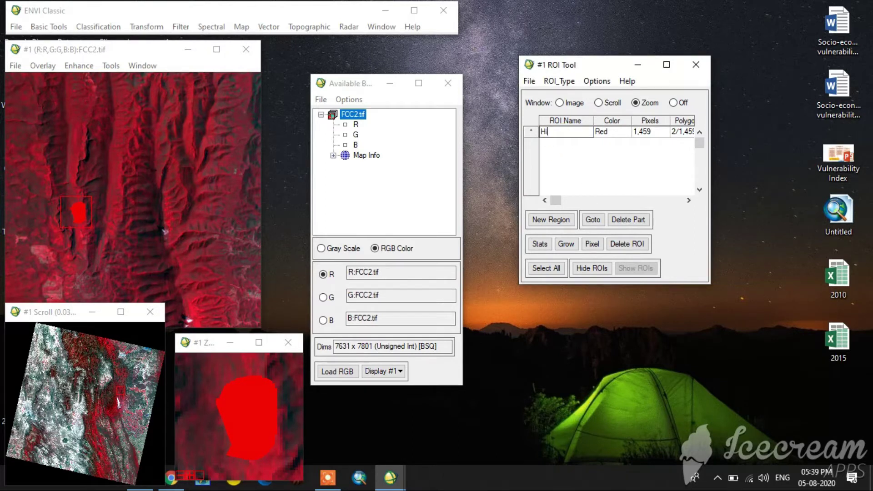
Name the first region Hills, add a new green region, and pan to the city area
key("Return")
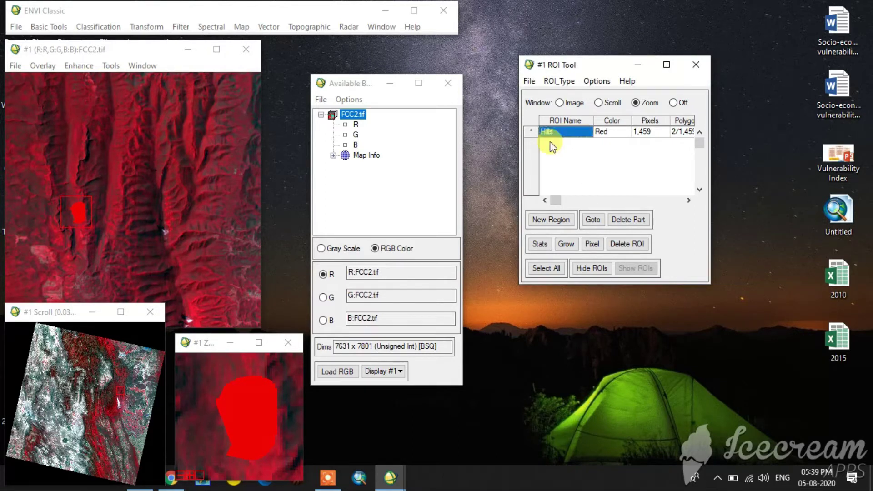
left_click(565, 225)
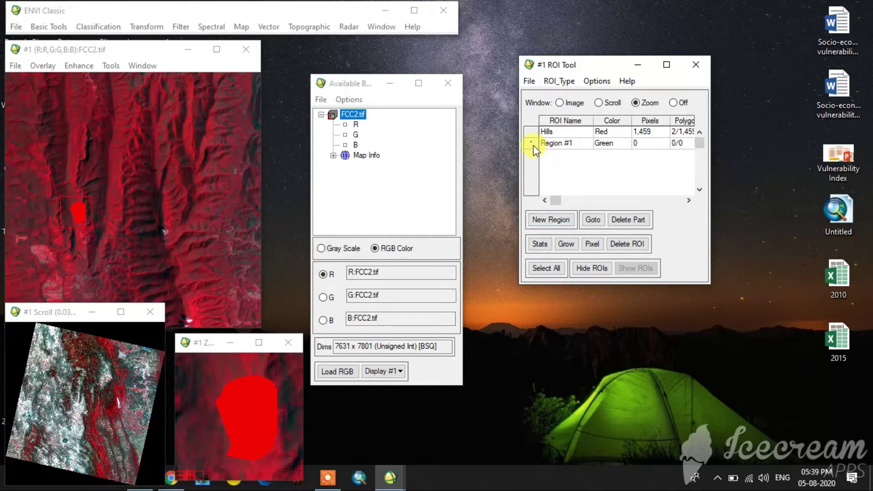
left_click(532, 144)
left_click(71, 398)
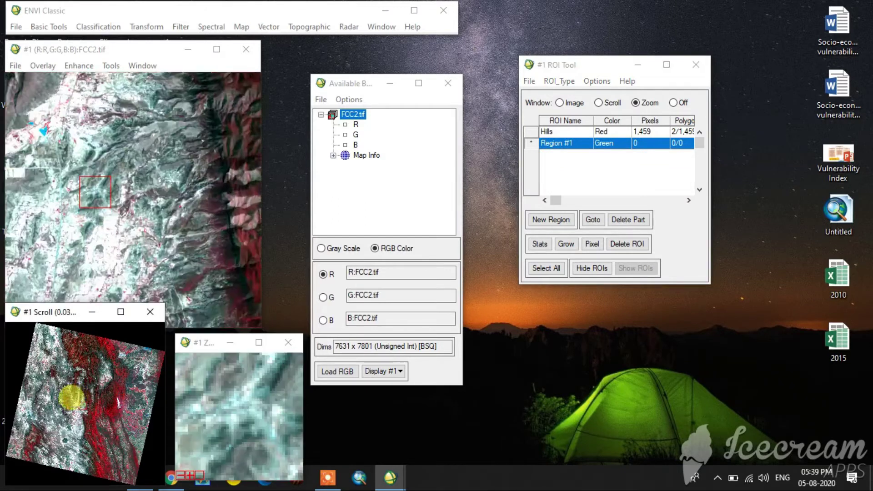
left_click_drag(71, 398, 112, 347)
Outline a built-up patch in green and name the region Settlements
left_click(94, 174)
left_click(204, 451)
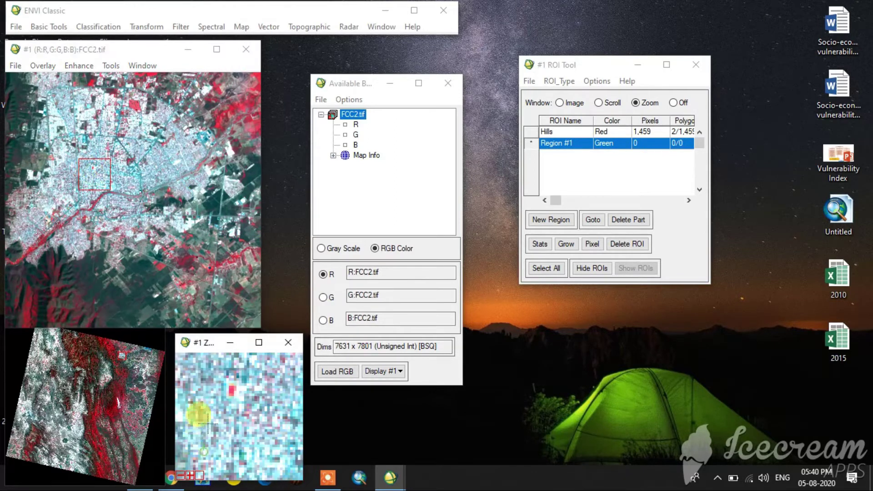
mouse_move(208, 423)
left_mouse_down()
mouse_move(214, 396)
mouse_move(239, 385)
mouse_move(265, 384)
mouse_move(274, 433)
left_mouse_up()
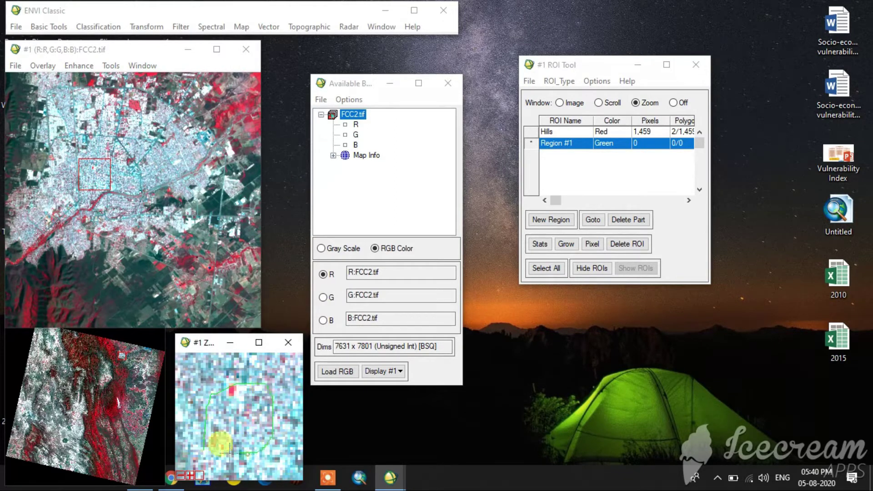
right_click(213, 448)
left_click(569, 143)
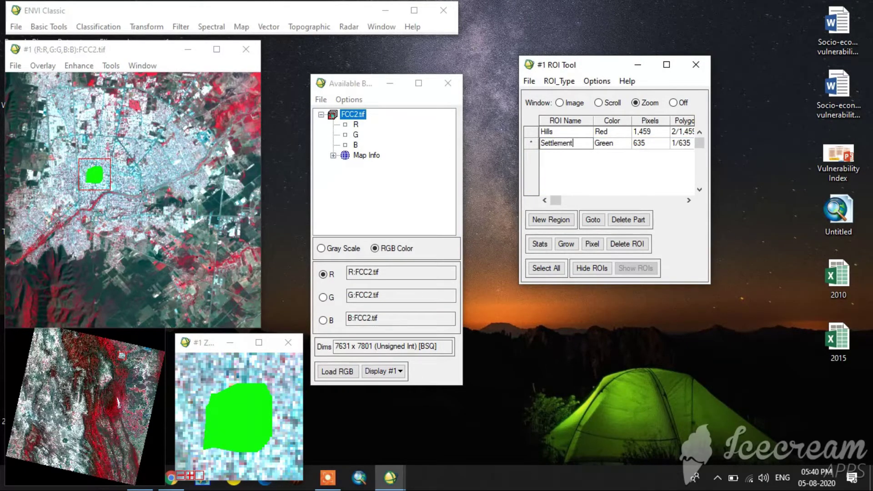
left_click(569, 144)
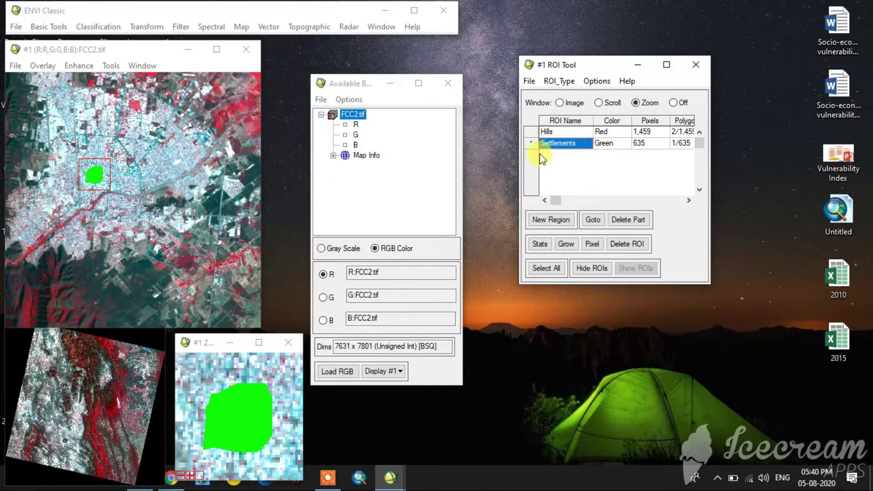
Outline a second settlement patch, totalling 1,357 pixels, and add a third blue region
left_click(178, 159)
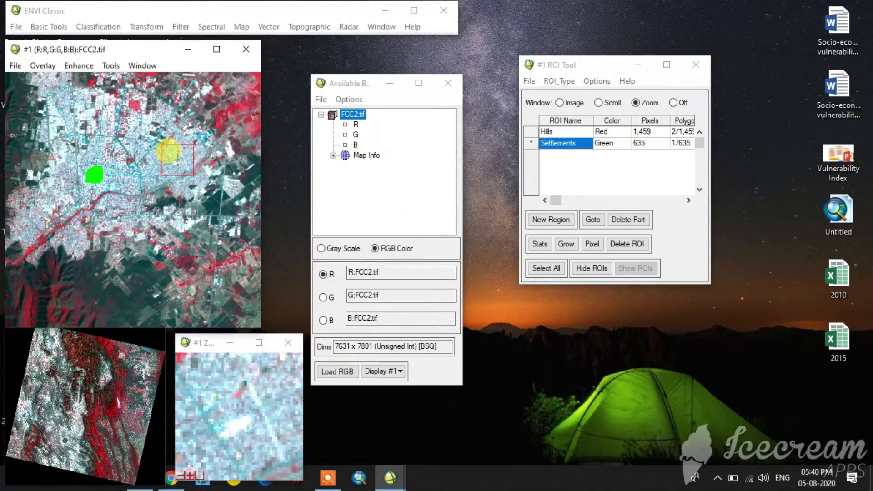
left_click(213, 421)
left_click(217, 391)
mouse_move(283, 392)
left_mouse_down()
mouse_move(273, 448)
mouse_move(245, 454)
mouse_move(198, 440)
left_mouse_up()
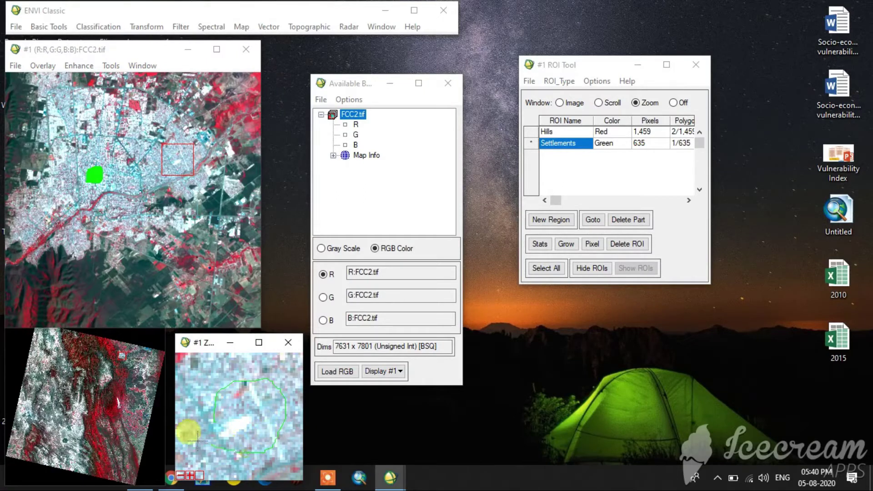
right_click(197, 424)
right_click(196, 424)
left_click(566, 142)
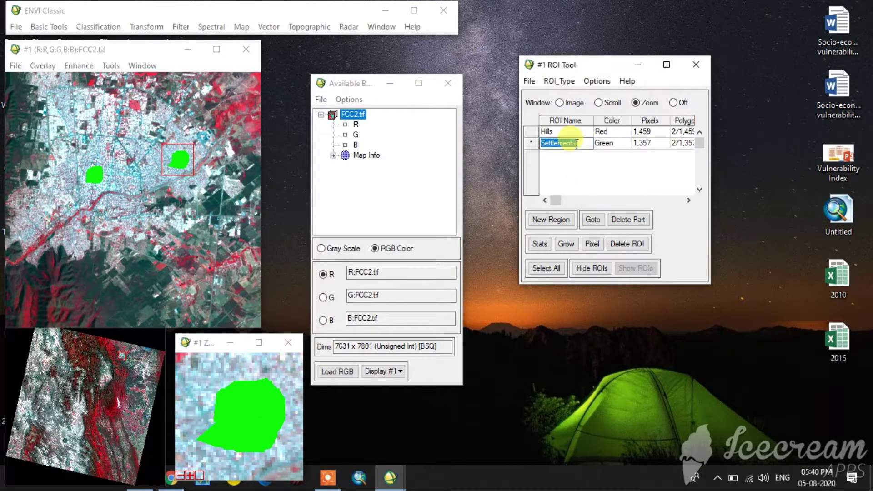
left_click(555, 222)
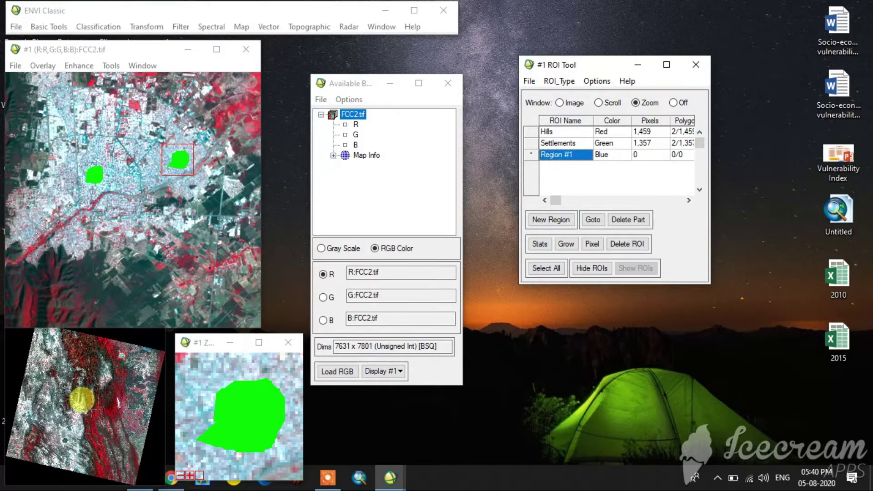
Pan to the red farmland and outline a first blue field polygon
left_click(75, 414)
left_click_drag(78, 417, 74, 414)
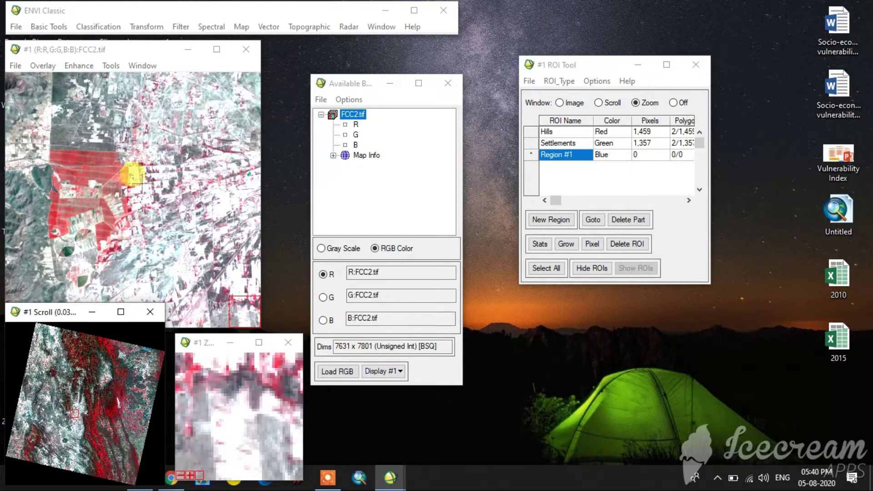
left_click(125, 171)
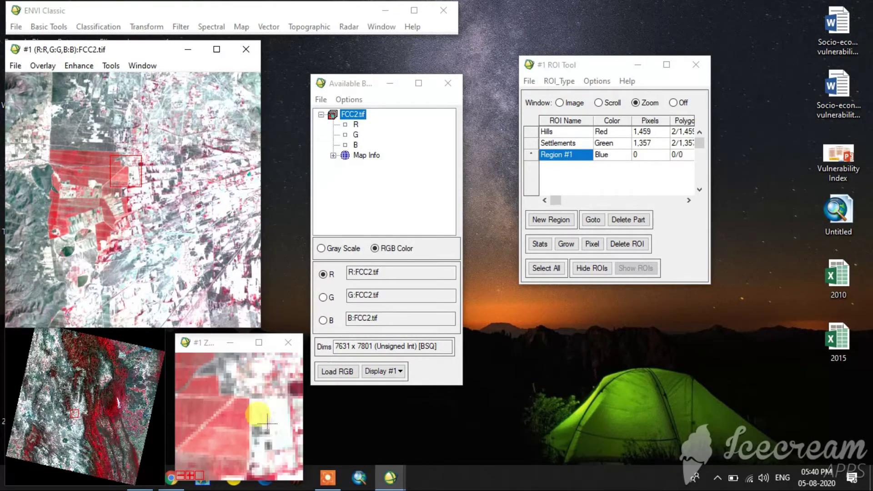
mouse_move(263, 425)
left_mouse_down()
mouse_move(228, 441)
mouse_move(196, 419)
mouse_move(192, 392)
mouse_move(204, 379)
mouse_move(258, 364)
mouse_move(269, 396)
mouse_move(266, 424)
left_mouse_up()
right_click(214, 390)
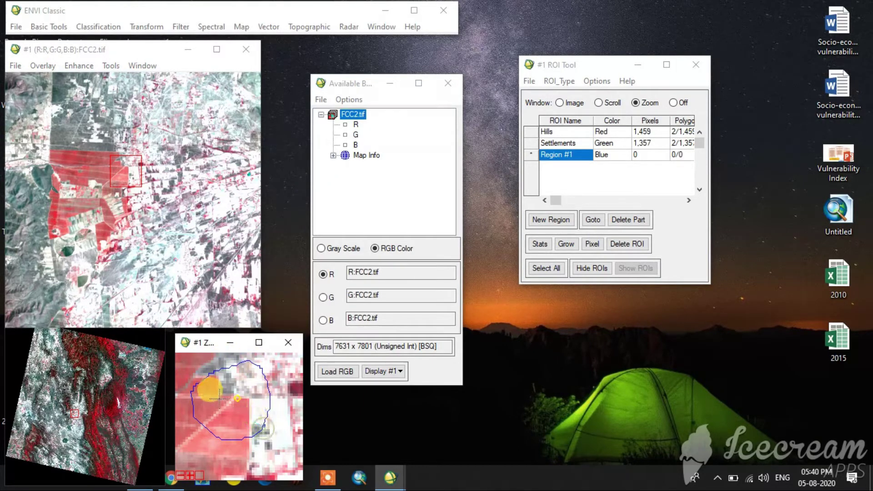
right_click(214, 389)
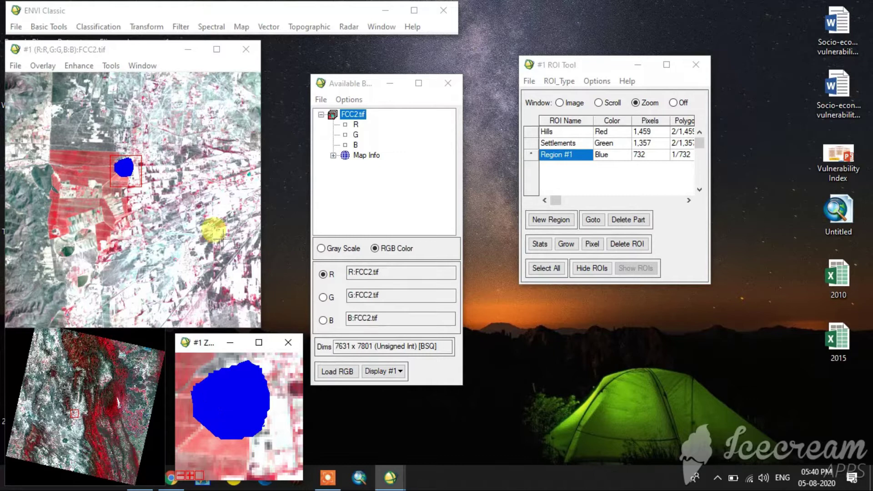
Outline a second farm field and rename the blue region Agriculture land
left_click(75, 166)
mouse_move(214, 418)
left_mouse_down()
mouse_move(231, 384)
mouse_move(264, 415)
mouse_move(218, 459)
mouse_move(197, 429)
left_mouse_up()
right_click(199, 431)
right_click(199, 431)
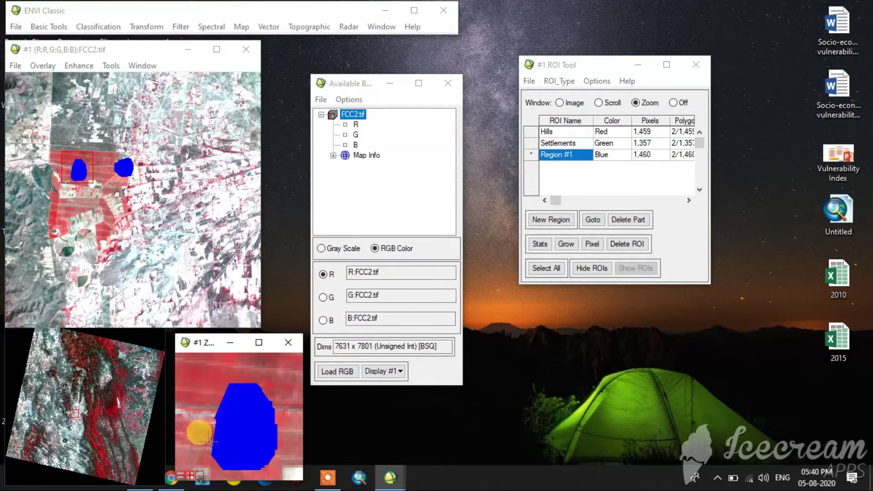
double_click(574, 155)
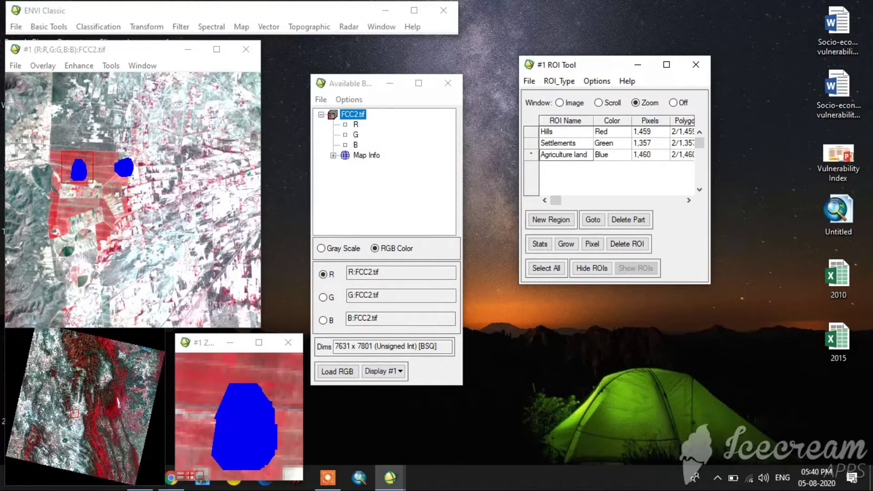
double_click(572, 158)
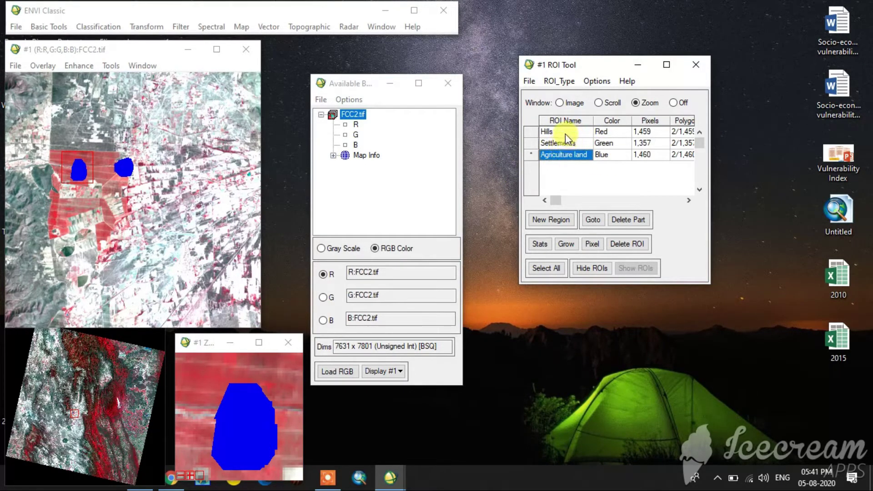
Open Save ROIs to File and select Hills, Settlements and Agriculture land
left_click(529, 82)
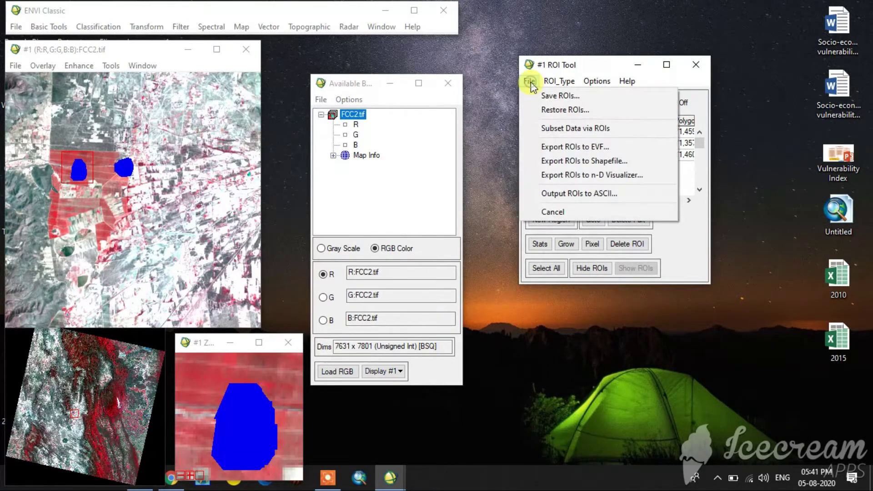
left_click(559, 96)
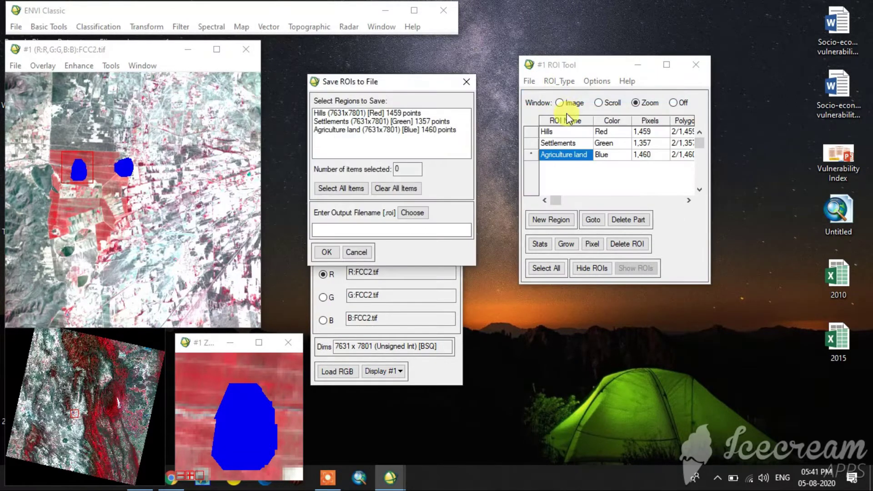
left_click(373, 131)
left_click_drag(374, 131, 366, 113)
Save the three regions as ROI 1.roi in the E:\Analysis folder
left_click(407, 213)
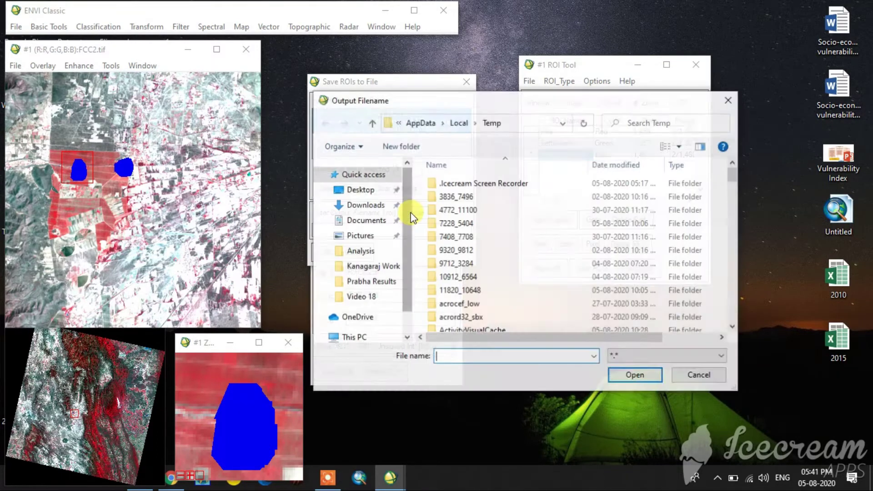
scroll(369, 291, "down", 1)
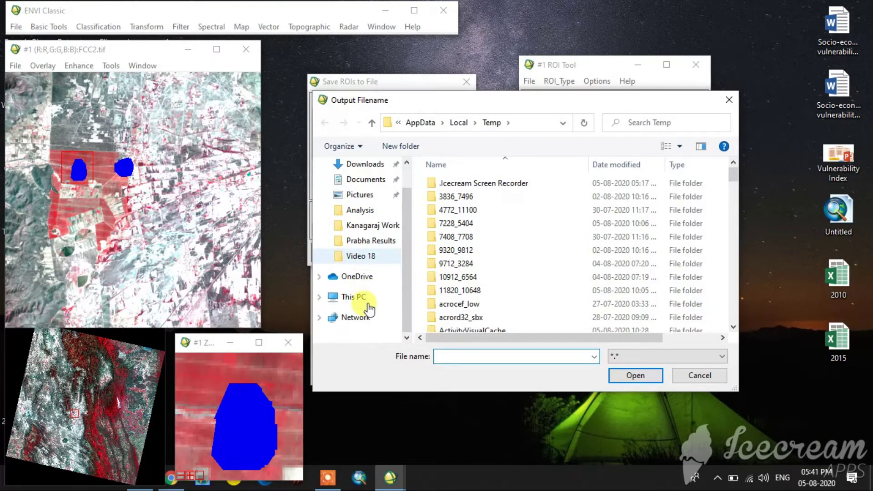
left_click(364, 299)
scroll(500, 263, "down", 5)
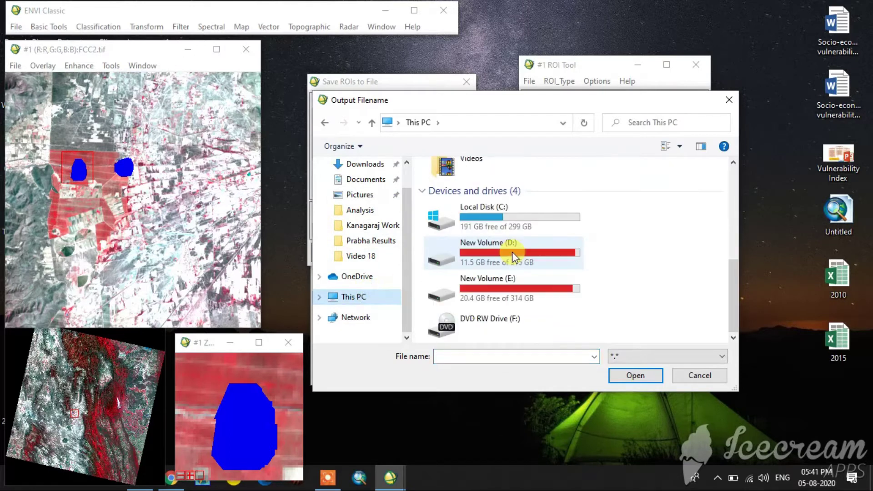
double_click(491, 285)
double_click(466, 215)
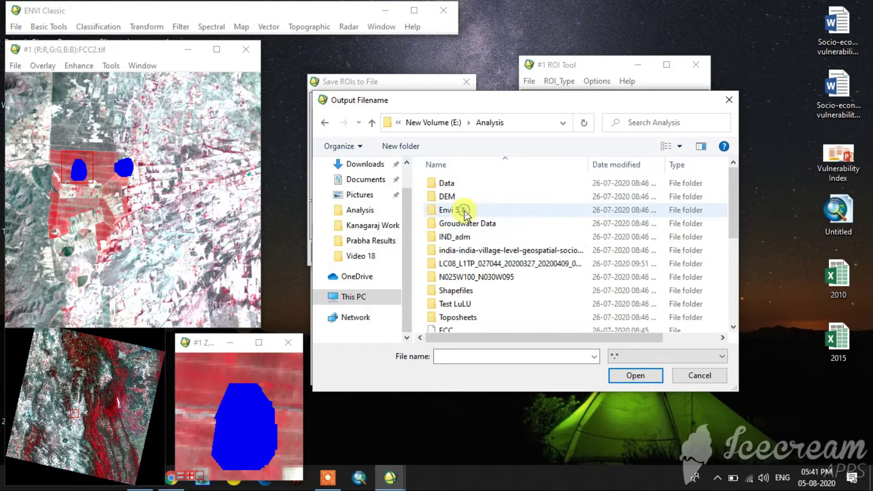
left_click(447, 357)
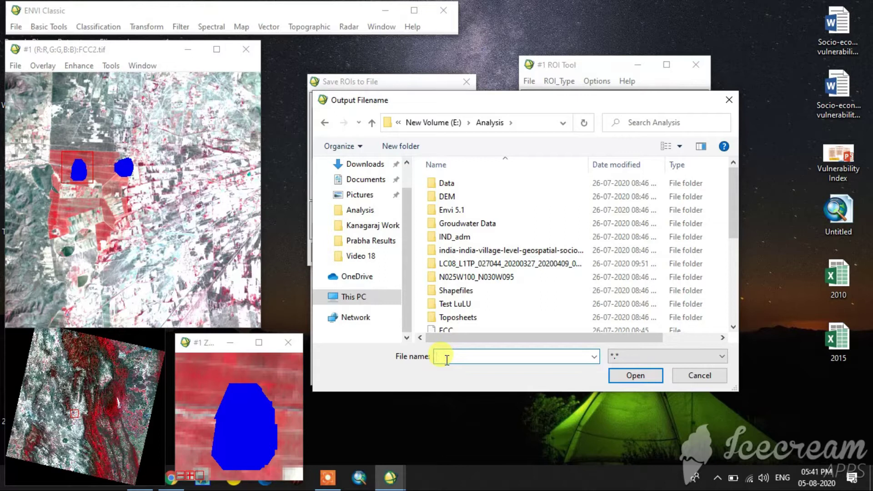
type("ROI")
left_click(447, 359)
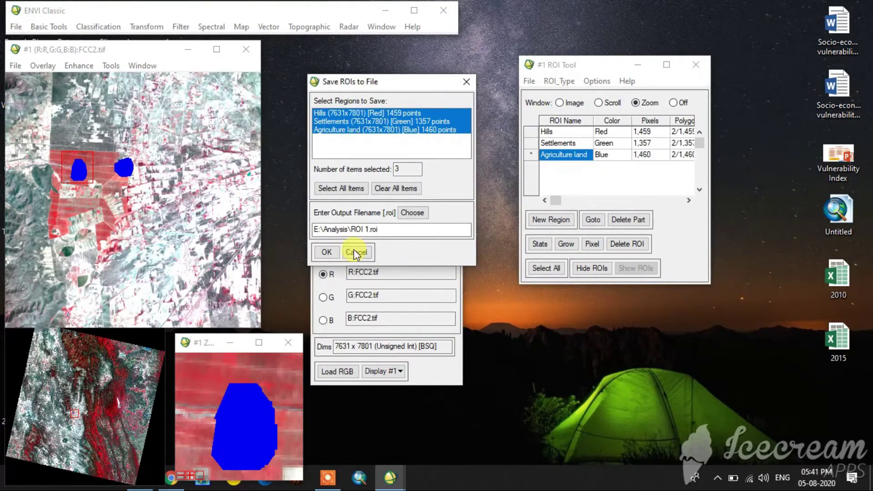
left_click(328, 252)
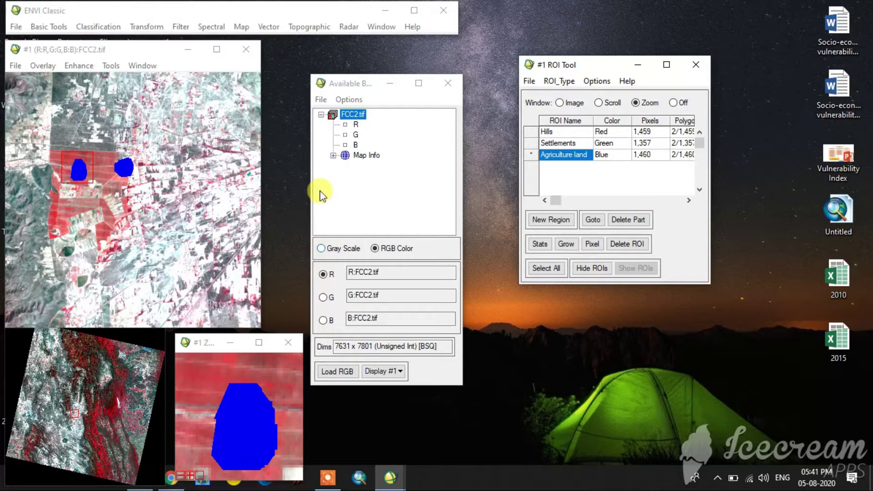
Close the ROI Tool and start a Parallelepiped classification with FCC2.tif as input
left_click(695, 65)
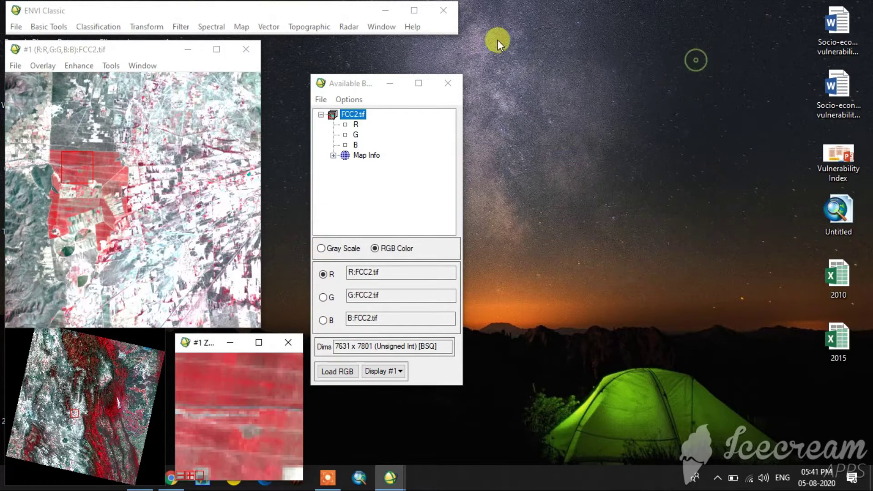
left_click(88, 25)
mouse_move(100, 42)
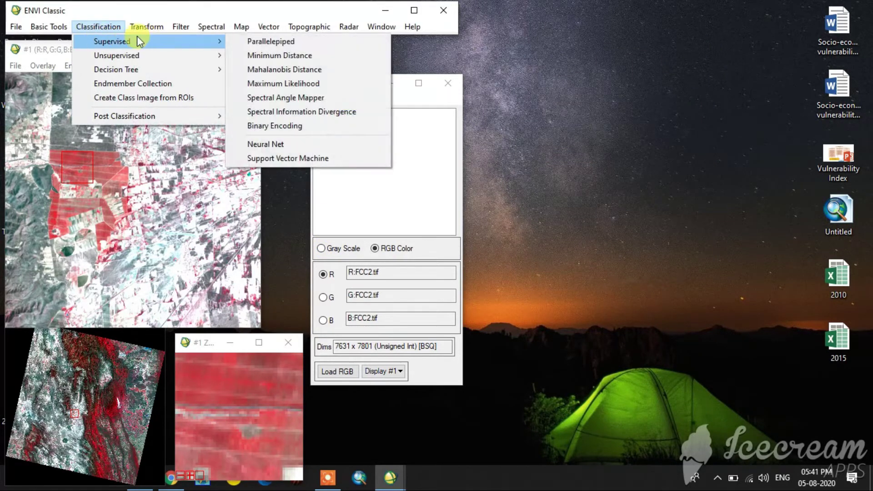
left_click(272, 41)
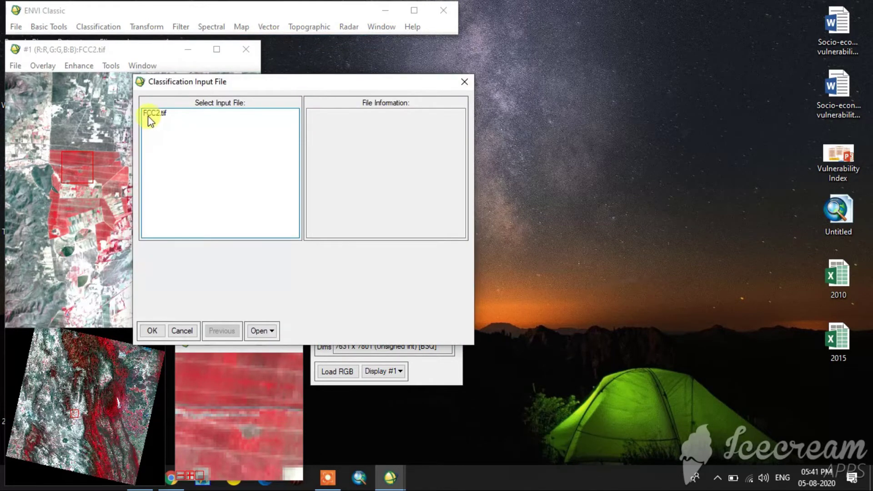
left_click(157, 113)
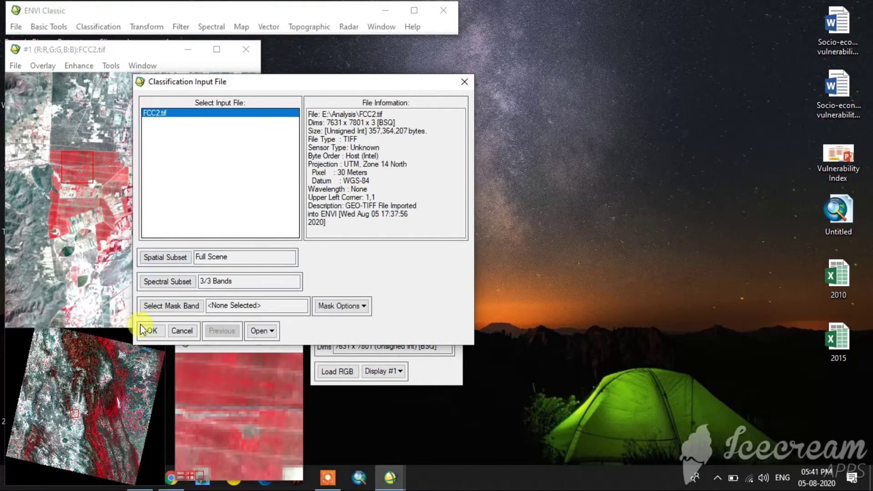
left_click(151, 332)
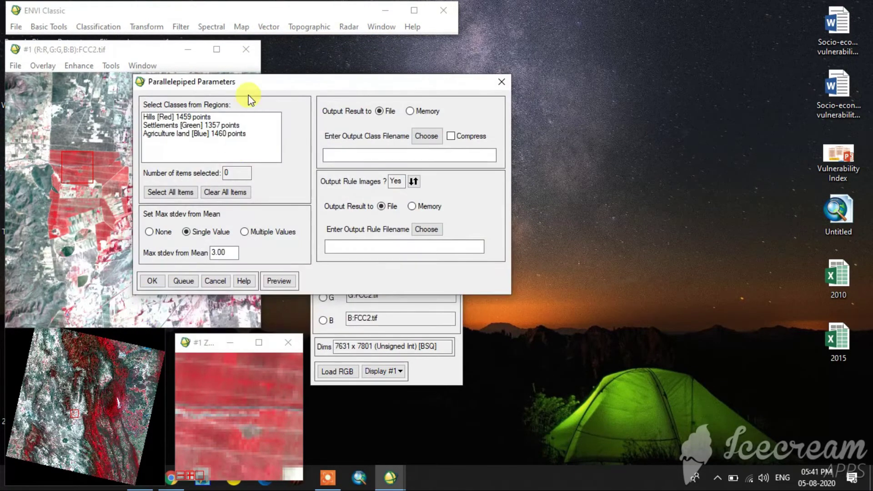
Select all three training classes, send class and rule outputs to Memory, and run
left_click_drag(249, 94, 581, 56)
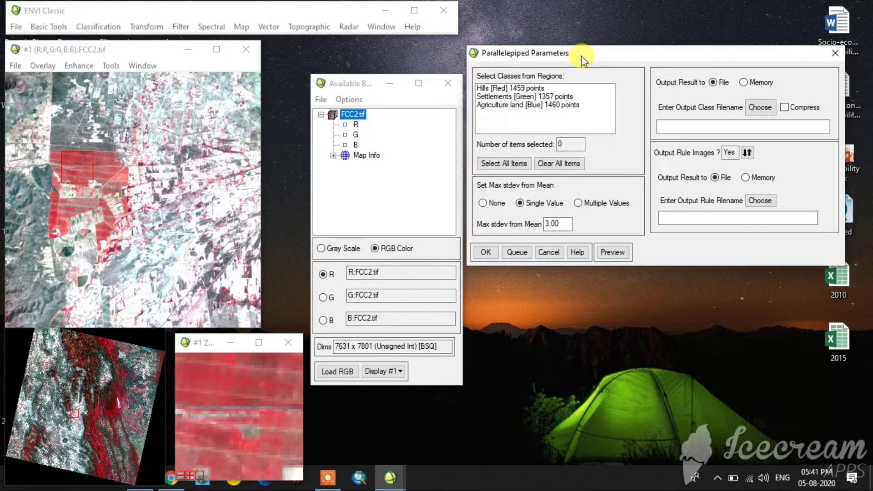
left_click(556, 107)
left_click_drag(556, 106, 523, 91)
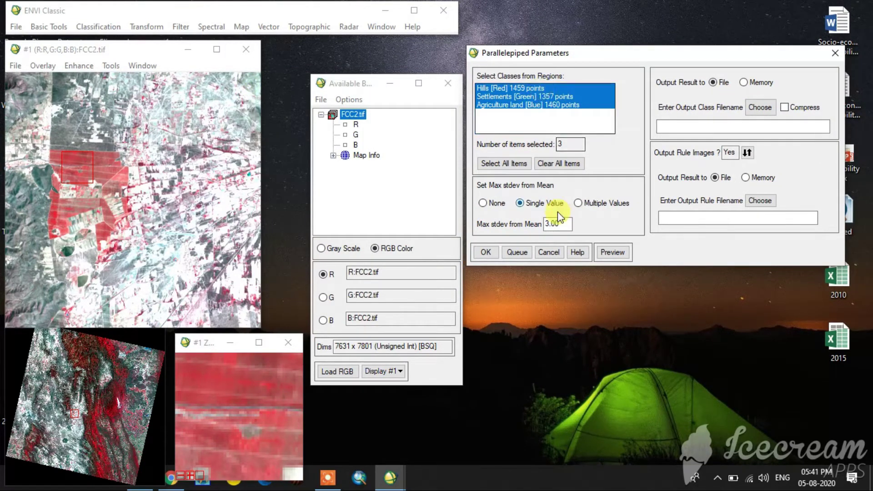
left_click(743, 82)
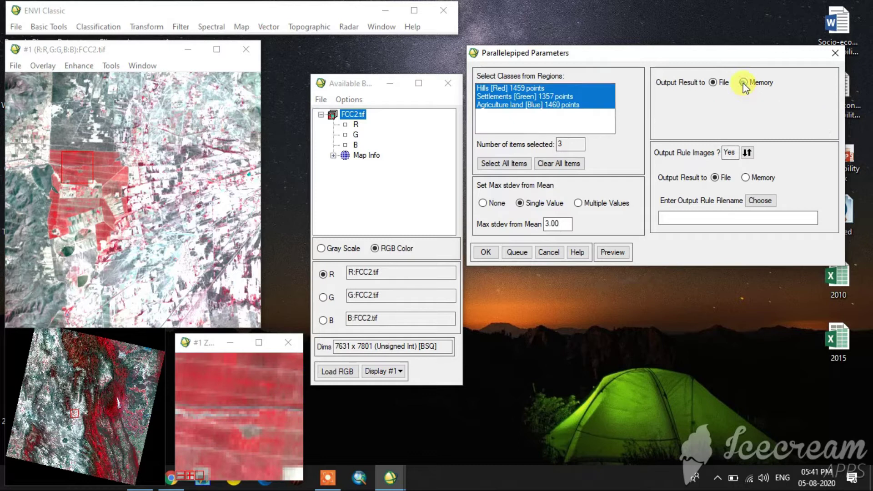
left_click(744, 178)
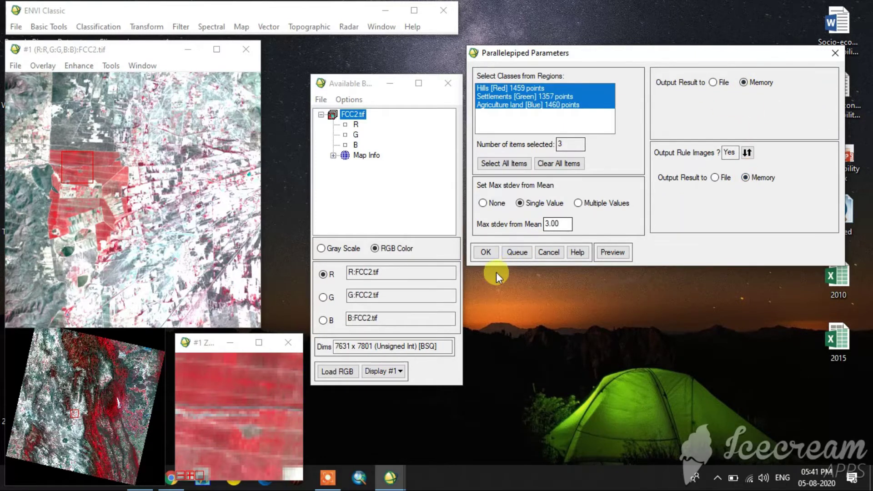
left_click(485, 253)
left_click(402, 192)
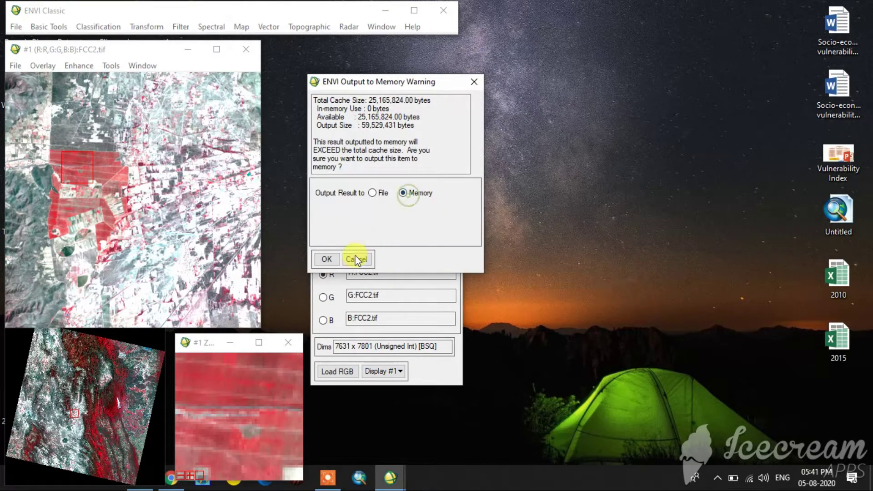
Accept memory output in the cache warnings and show the Parallel (FCC2.tif) result in a new display
left_click(330, 260)
left_click(403, 193)
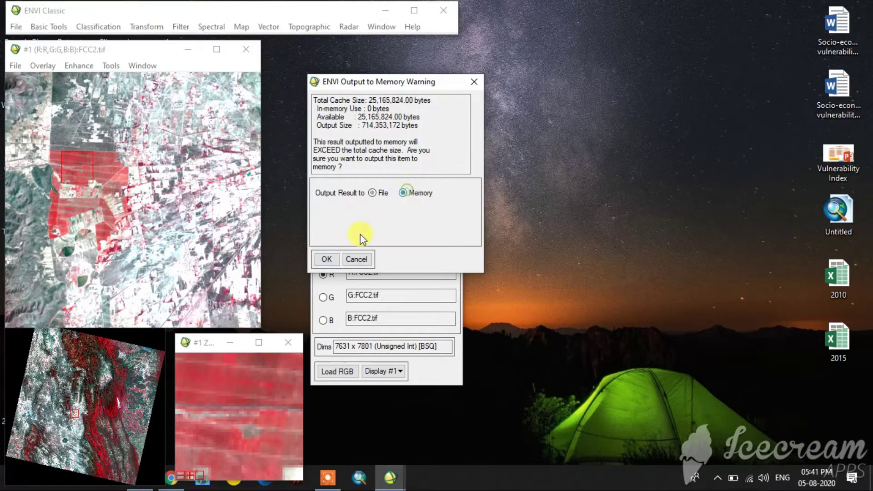
left_click(339, 260)
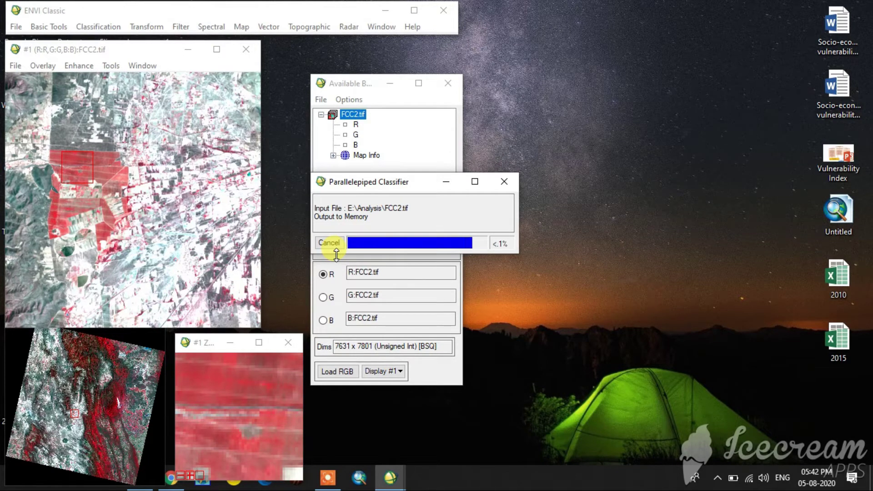
left_click(386, 371)
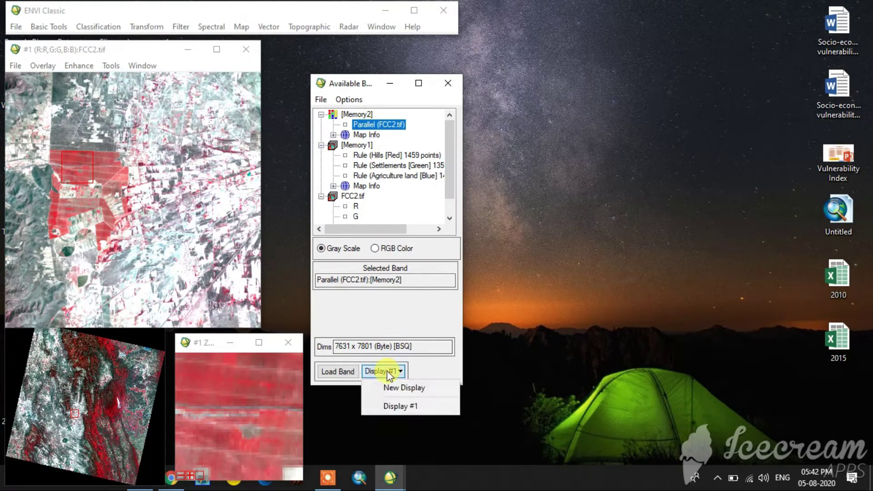
left_click(395, 386)
Load the Parallel (FCC2.tif) class map into Display #2 and pan to another area
left_click(337, 371)
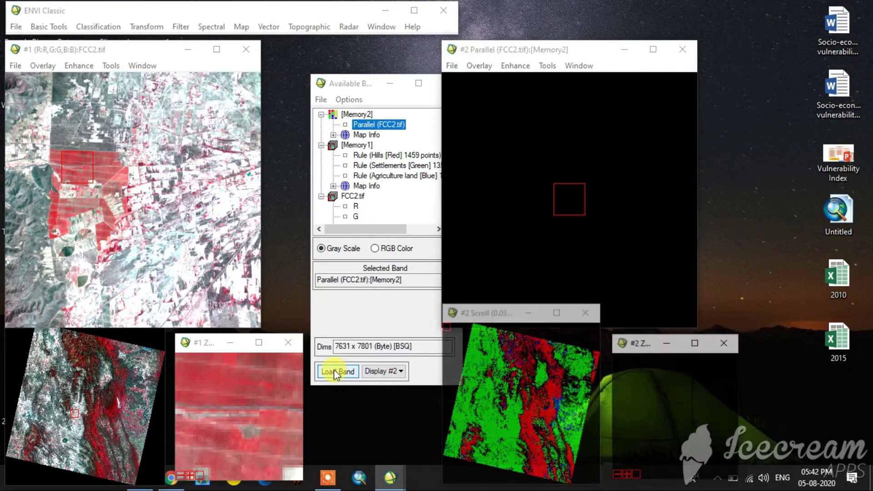
left_click_drag(514, 367, 526, 420)
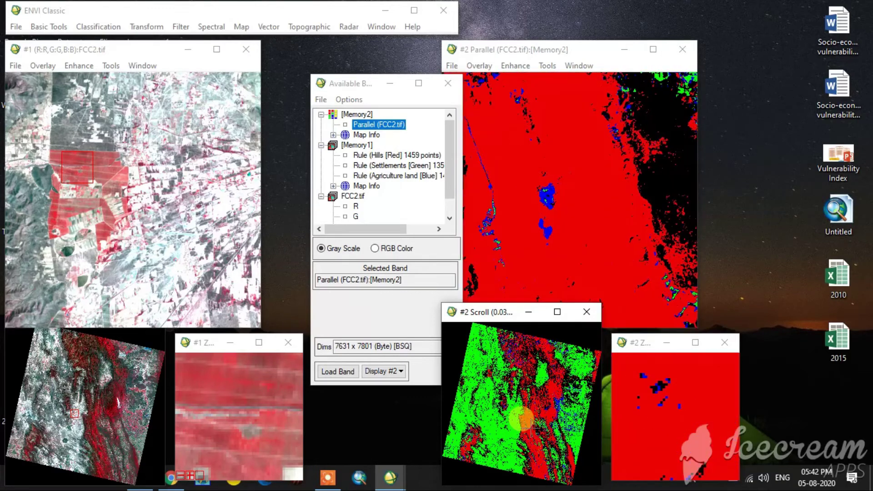
left_click(97, 27)
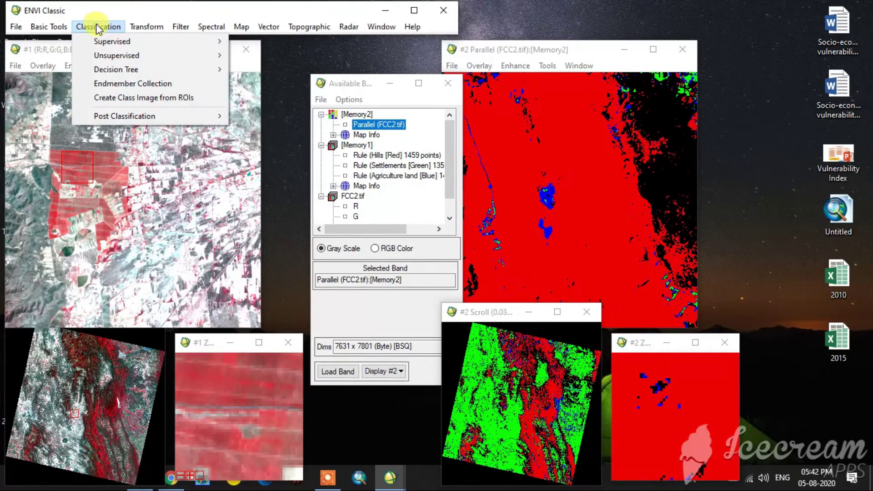
Start Maximum Likelihood classification on FCC2.tif using all three training classes
mouse_move(119, 44)
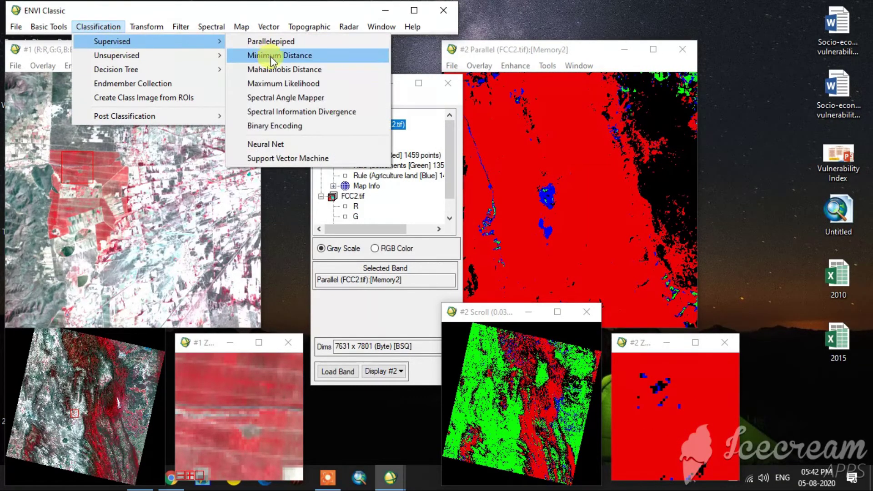
left_click(277, 84)
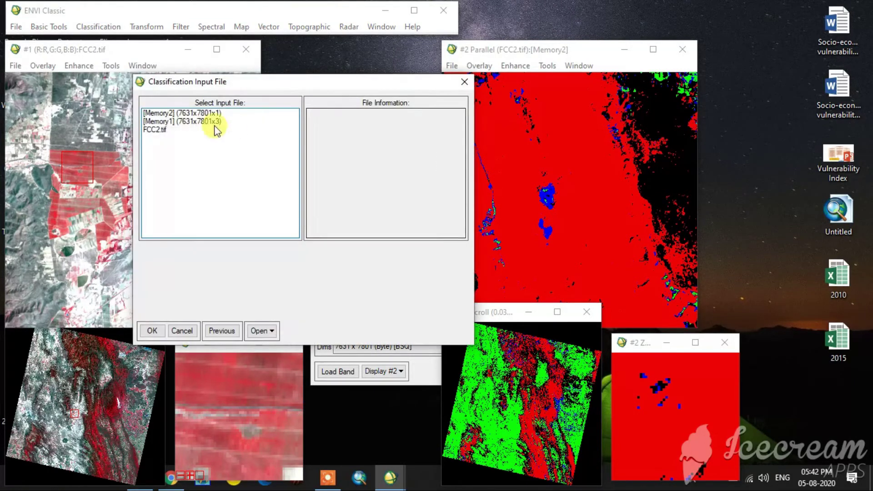
left_click(148, 130)
left_click(152, 330)
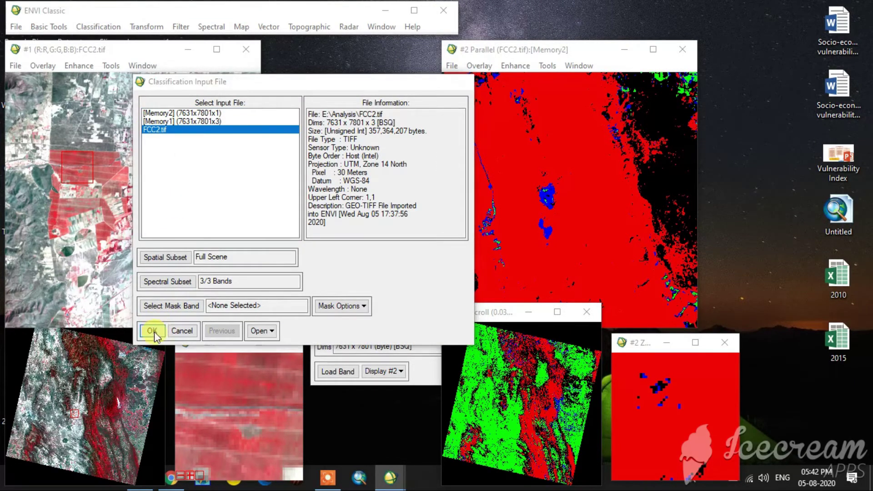
left_click(221, 133)
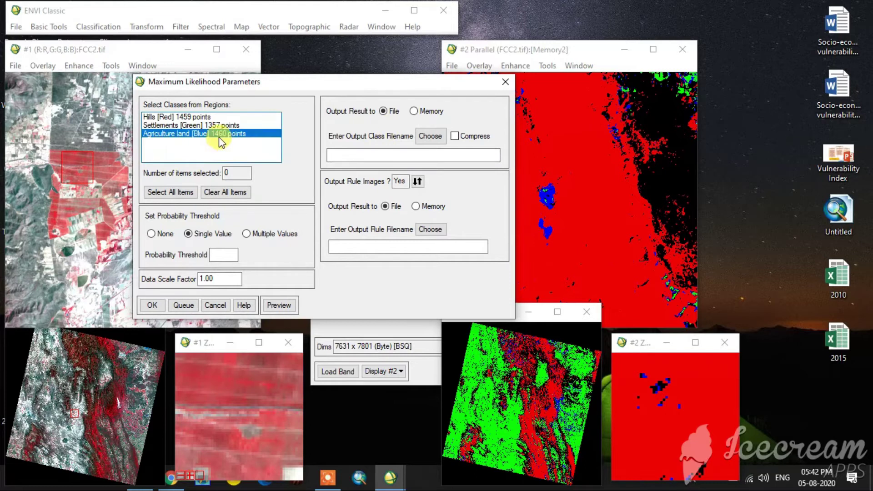
left_click(173, 117, "shift")
Send the class and rule outputs to memory and confirm the memory warnings to run
left_click(413, 111)
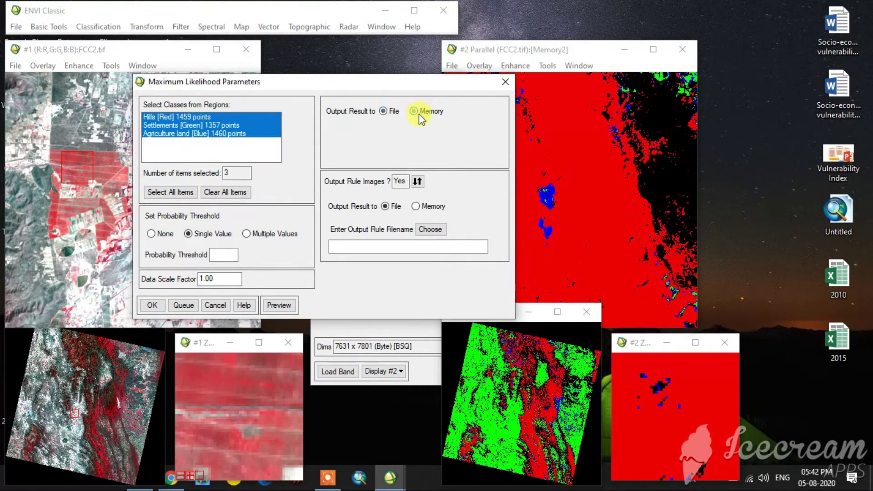
left_click(415, 206)
left_click(153, 306)
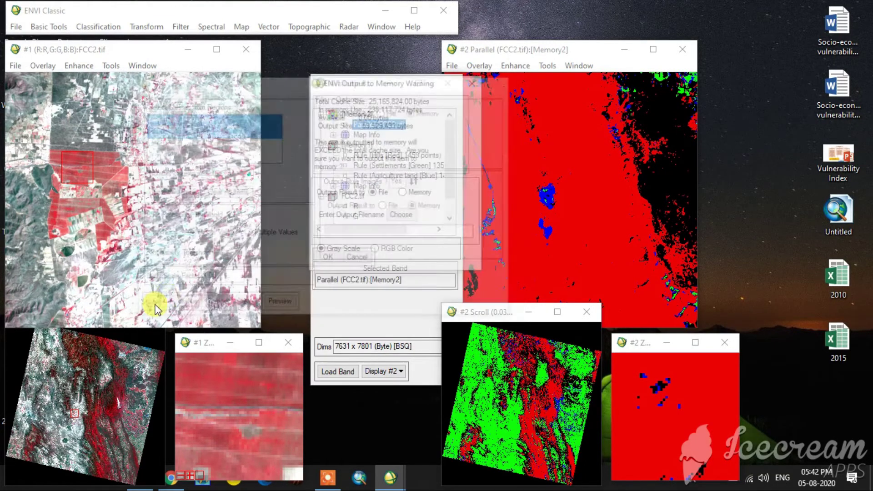
left_click(402, 192)
left_click(329, 258)
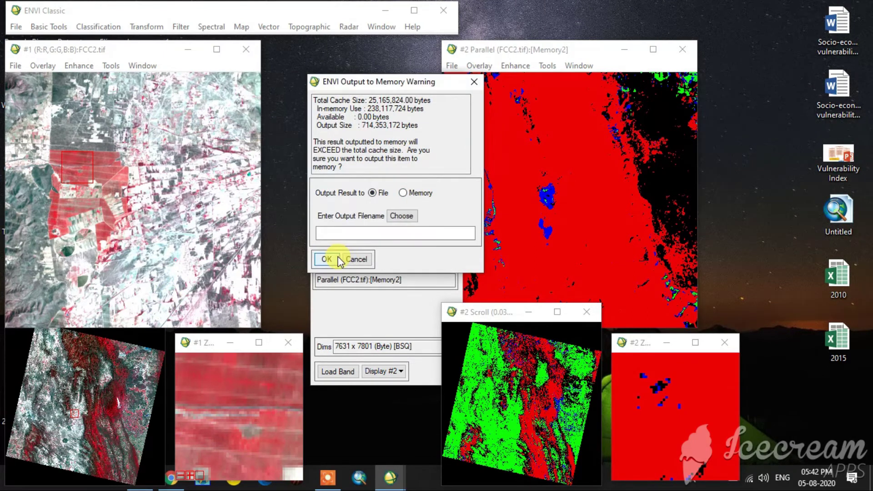
left_click(403, 192)
left_click(326, 258)
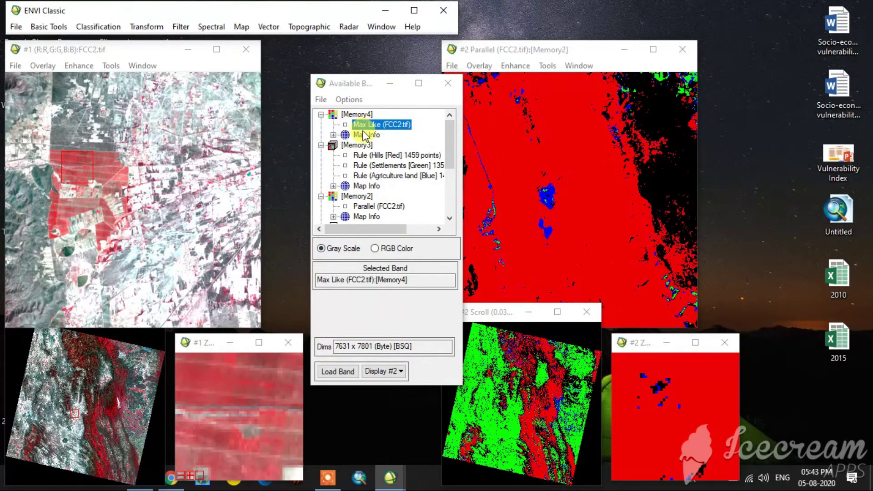
left_click(376, 371)
left_click(392, 388)
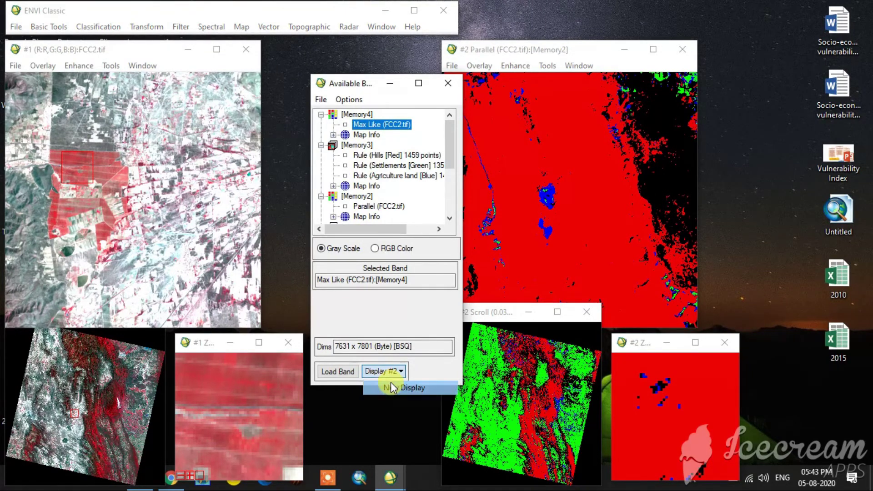
left_click(350, 370)
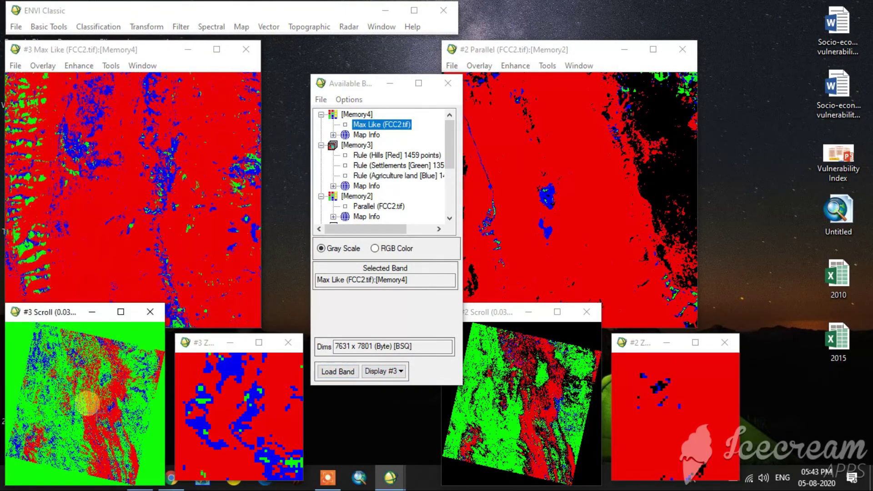
mouse_move(87, 403)
left_mouse_down()
mouse_move(83, 372)
mouse_move(91, 397)
left_mouse_up()
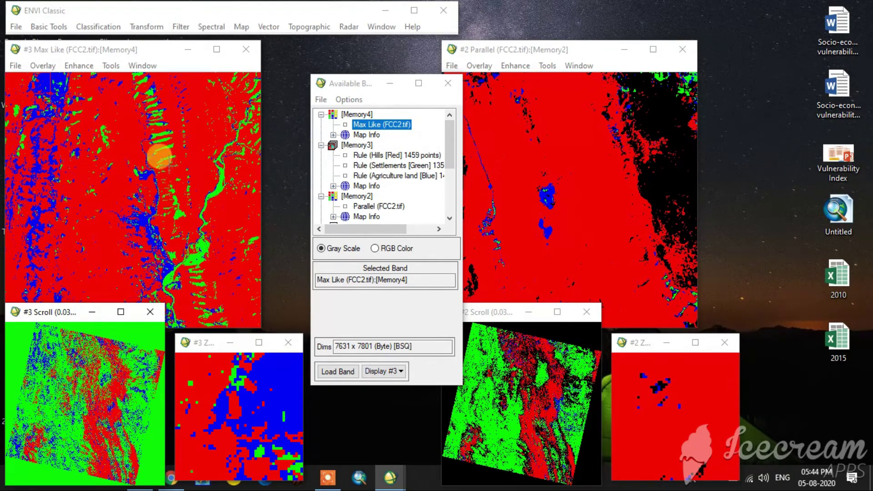
left_click_drag(146, 51, 151, 52)
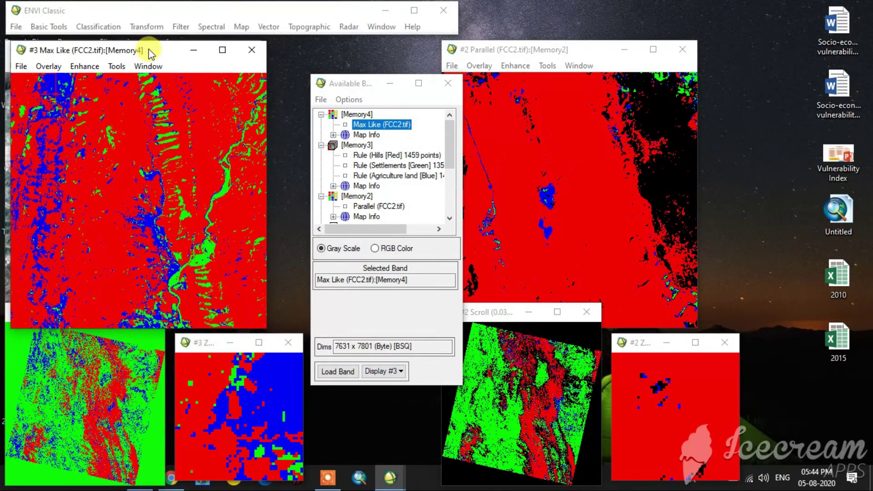
left_click(251, 51)
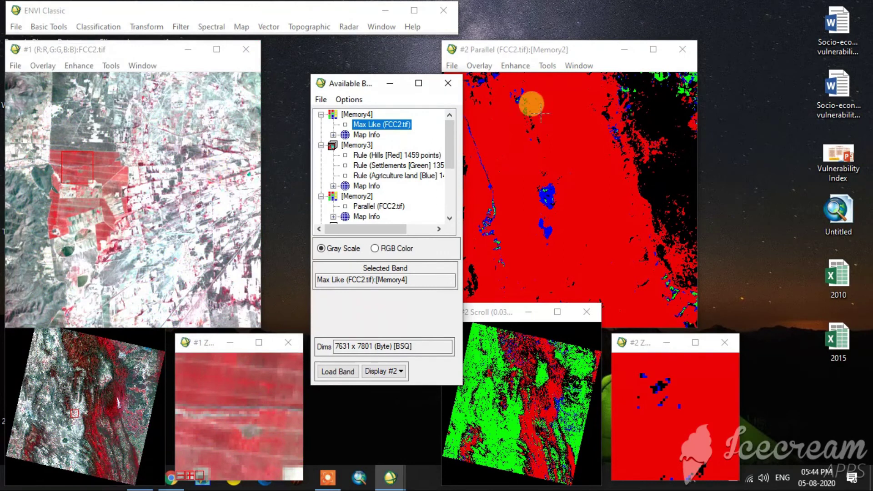
Close Display #2 and remove the Max Like result and the Memory3 rule images
left_click(681, 50)
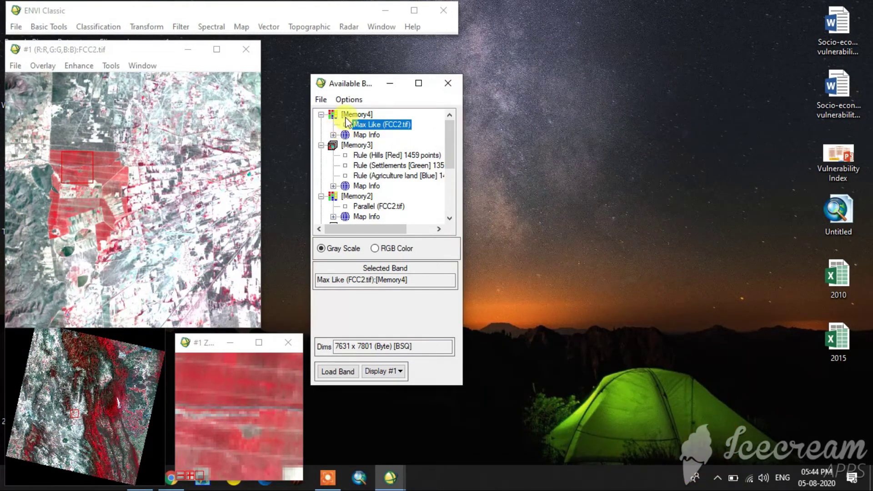
right_click(357, 114)
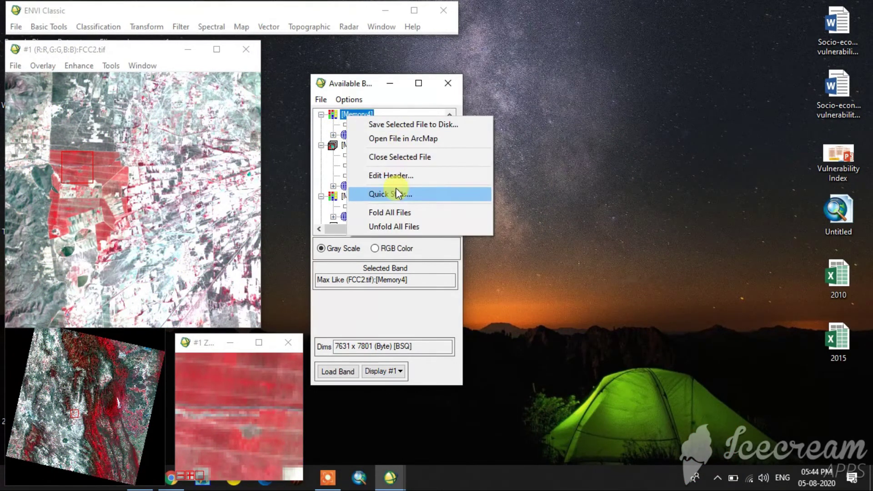
left_click(398, 157)
left_click(361, 114)
right_click(364, 118)
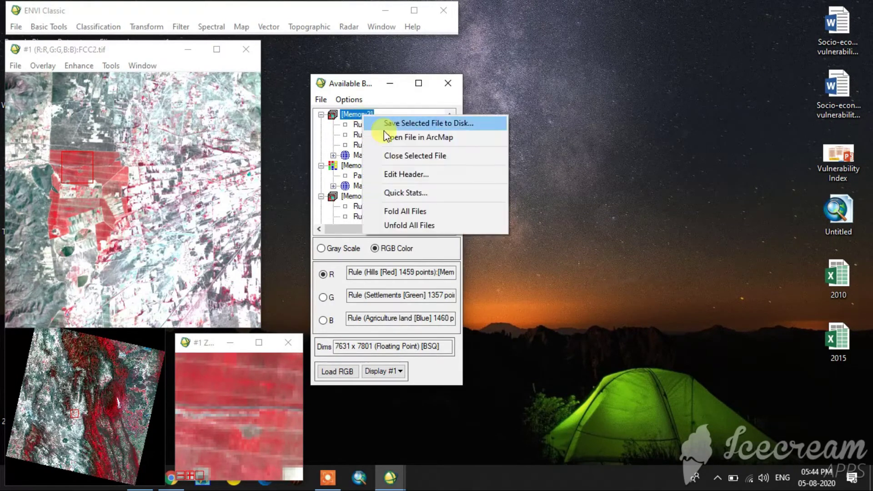
left_click(399, 157)
Remove the parallelepiped result (Memory2) and the Memory1 rule images from memory
right_click(355, 116)
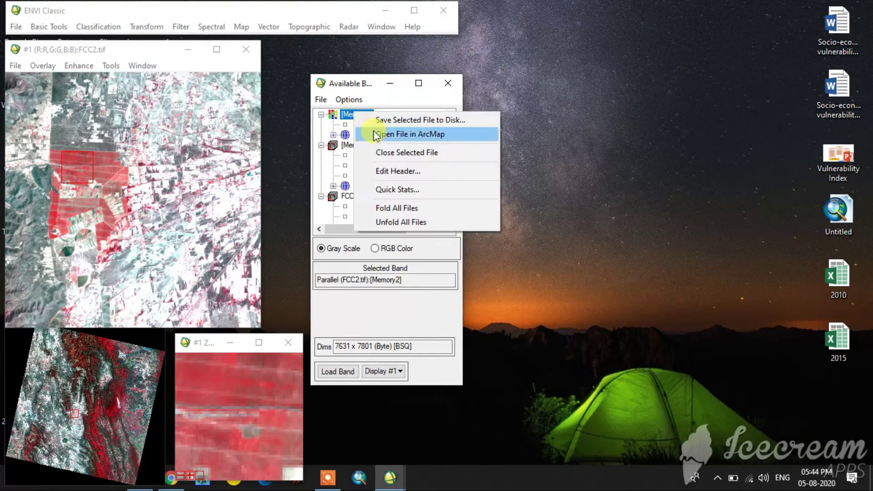
left_click(384, 152)
right_click(354, 115)
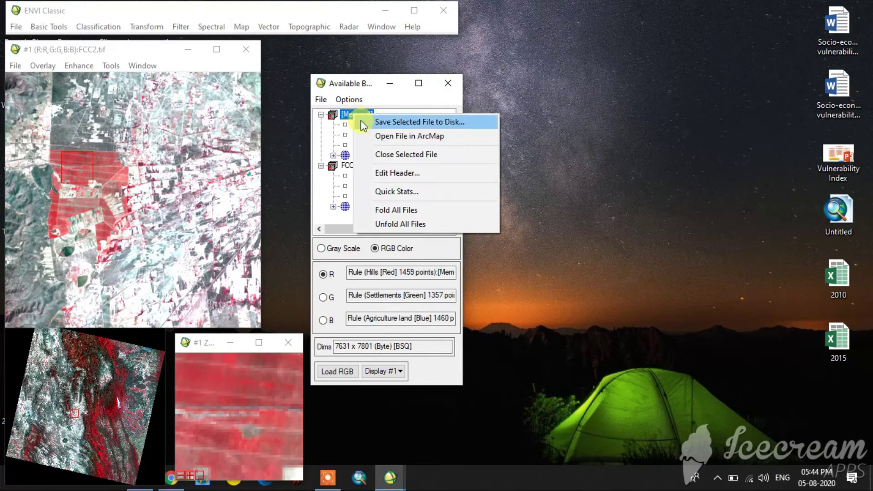
left_click(386, 156)
left_click(111, 26)
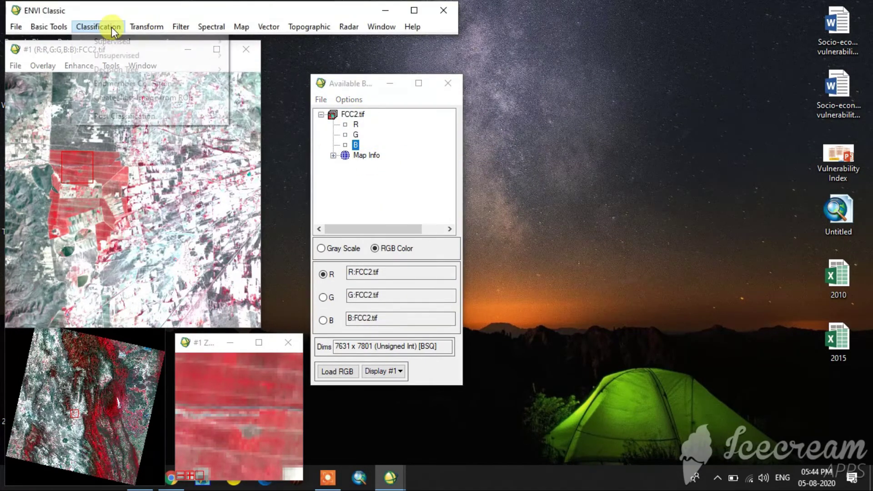
Start an unsupervised IsoData classification with FCC2.tif as the input image
mouse_move(137, 58)
left_click(254, 55)
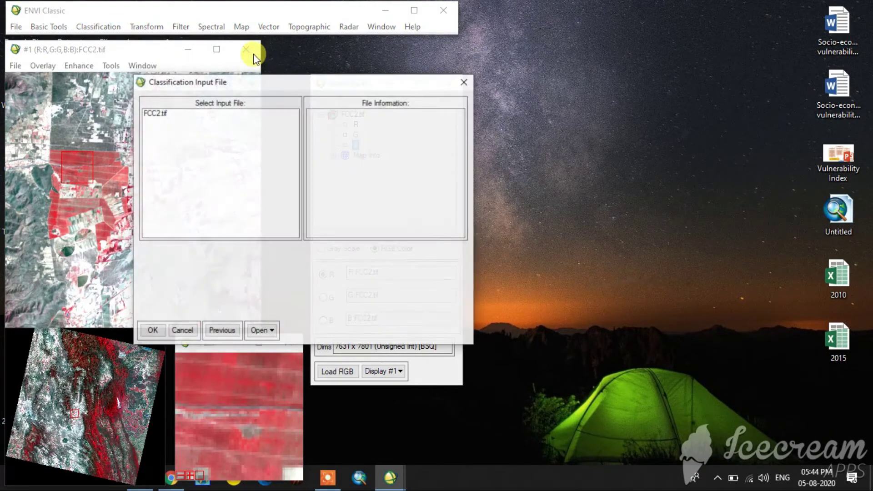
left_click_drag(345, 102, 601, 61)
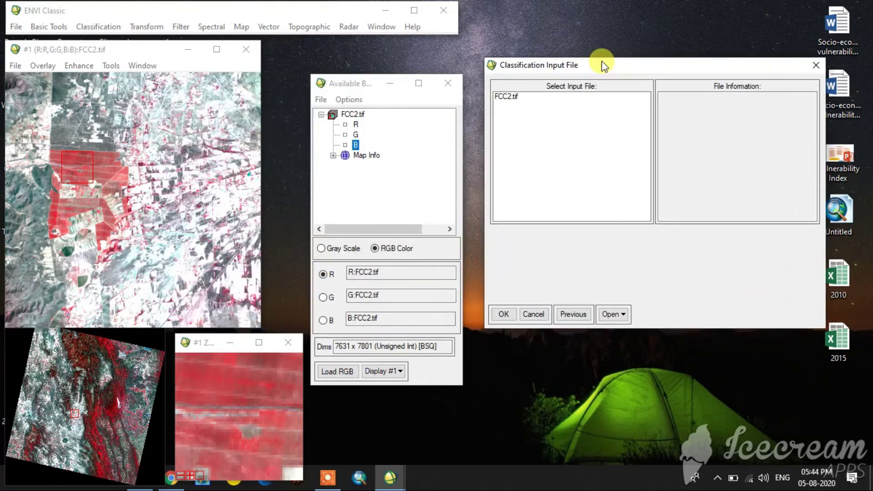
left_click(497, 98)
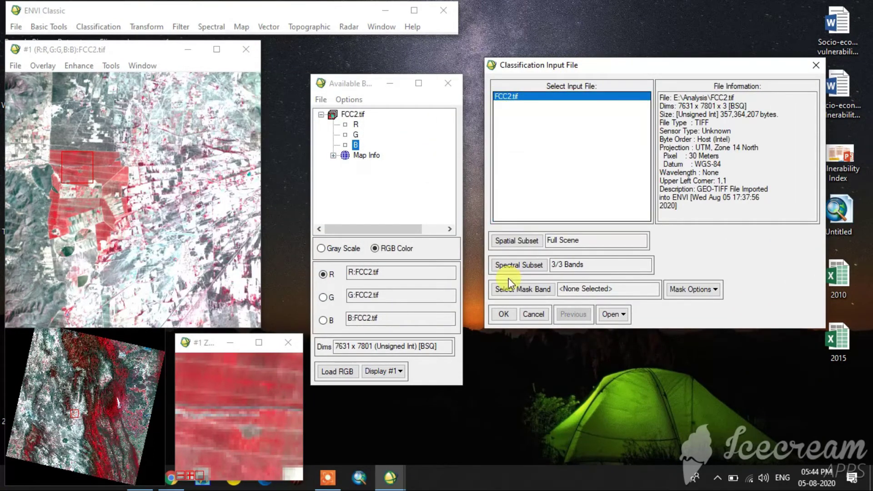
left_click(503, 314)
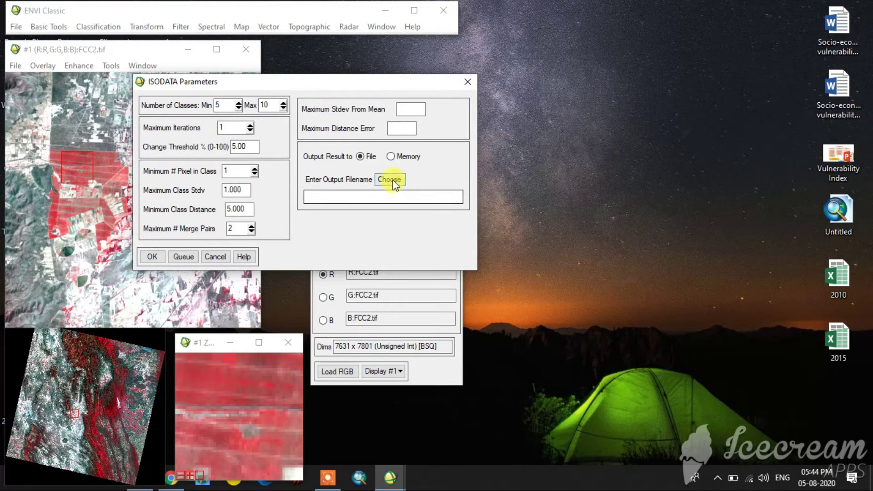
Set ISODATA output to memory with maximum classes 6, then choose Memory in the warning
left_click(390, 157)
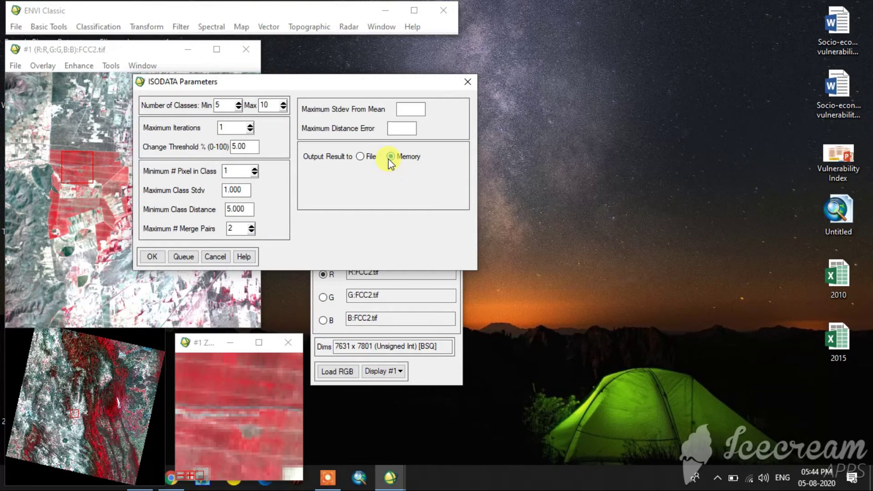
left_click(283, 106)
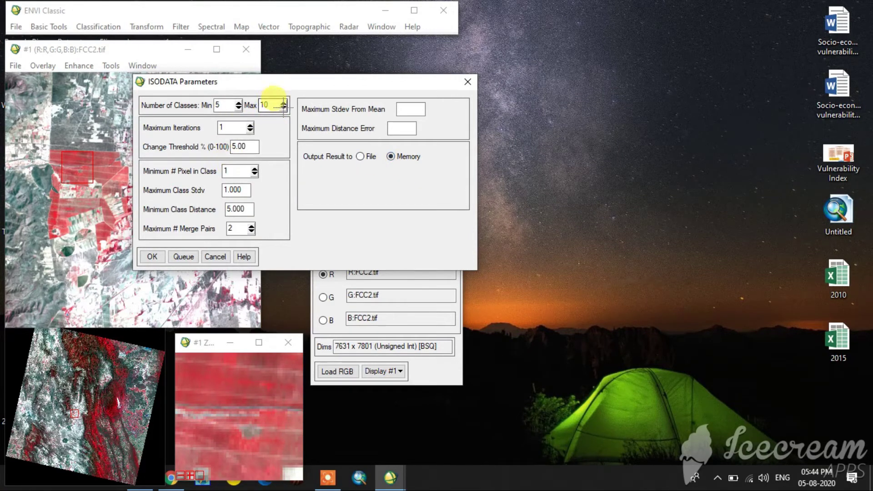
double_click(283, 106)
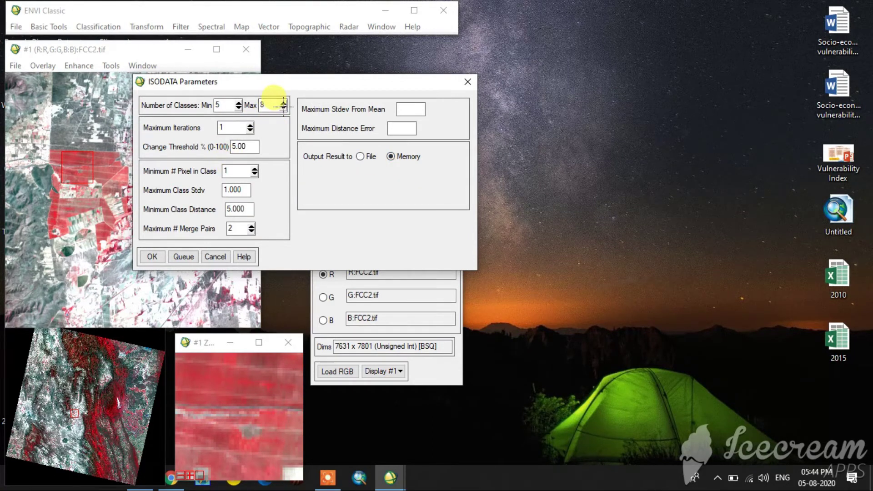
left_click(152, 256)
left_click(403, 192)
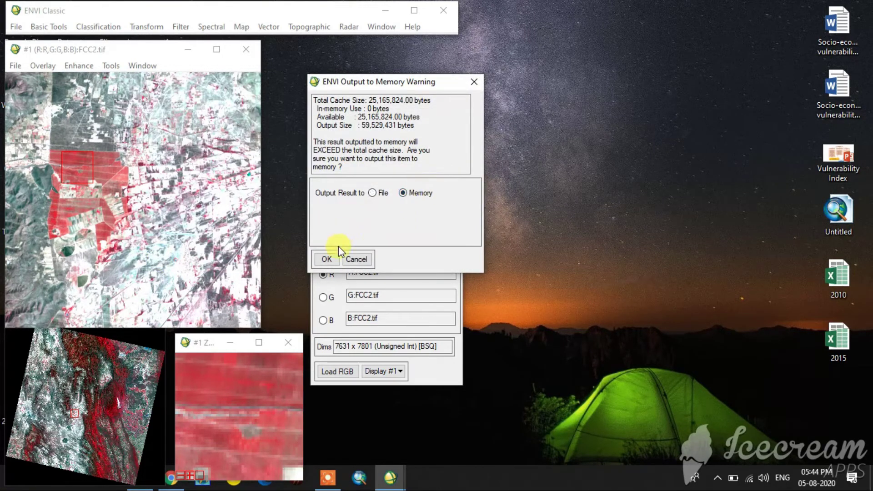
Confirm the Output to Memory Warning and let ISODATA finish, creating Memory5
left_click(325, 259)
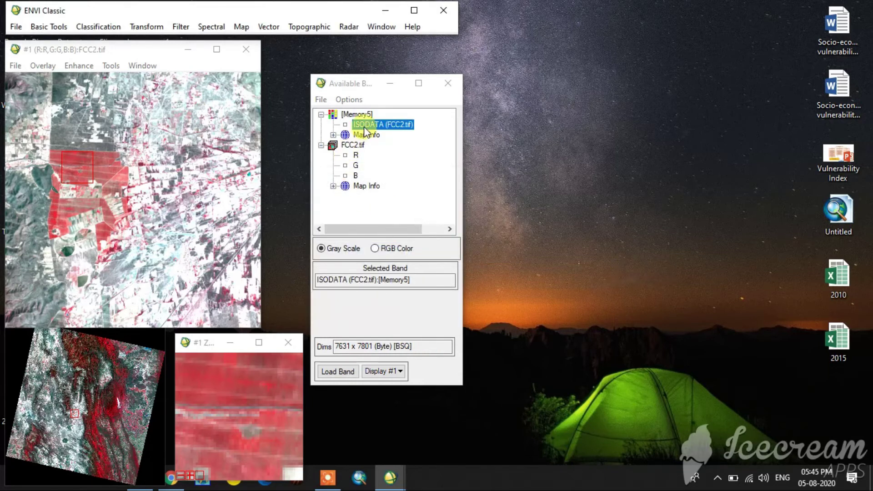
Load the ISODATA (FCC2.tif) band into a new display and pan across the class map
left_click(355, 124)
left_click(377, 370)
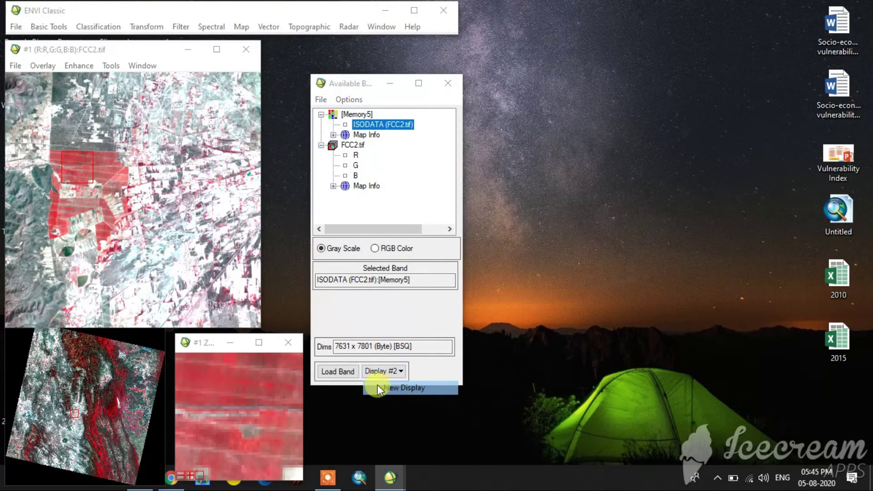
left_click(377, 385)
left_click(339, 372)
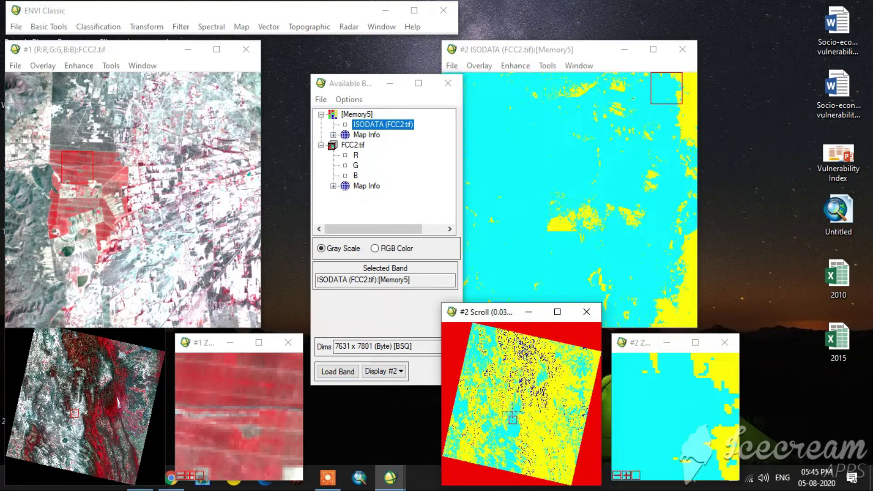
left_click(513, 391)
left_click_drag(513, 391, 523, 387)
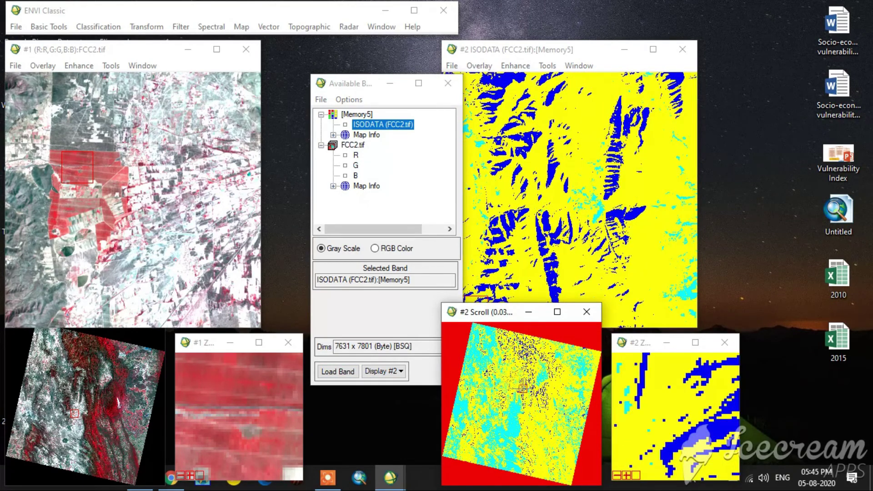